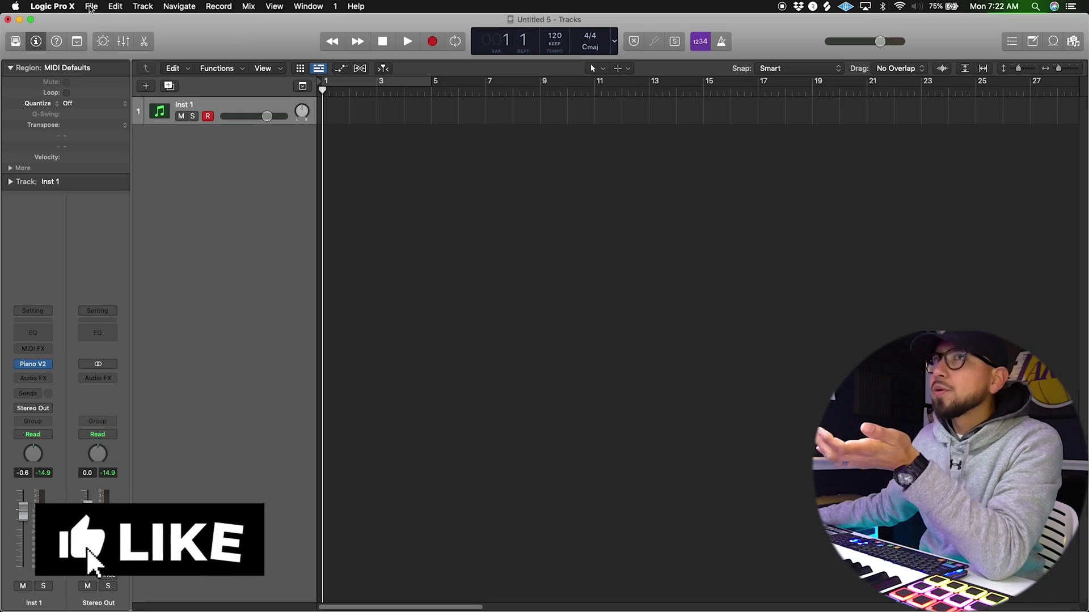
- Open the File menu in the menu bar to begin a new project
{"action": "left_click", "coordinate": [143, 6]}
{"action": "left_click", "coordinate": [218, 32]}
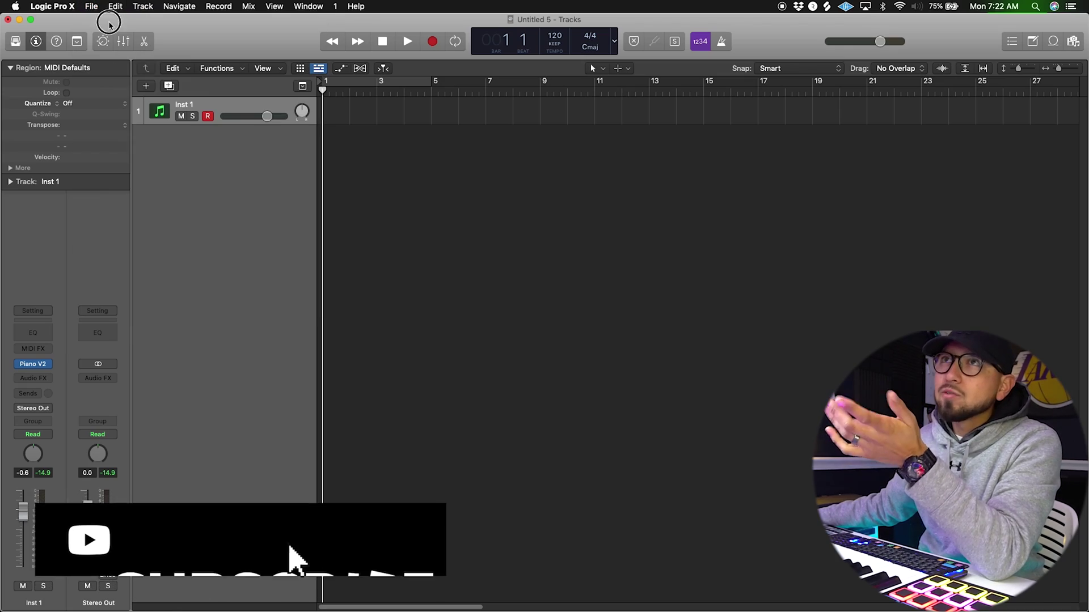
{"action": "left_click", "coordinate": [91, 6]}
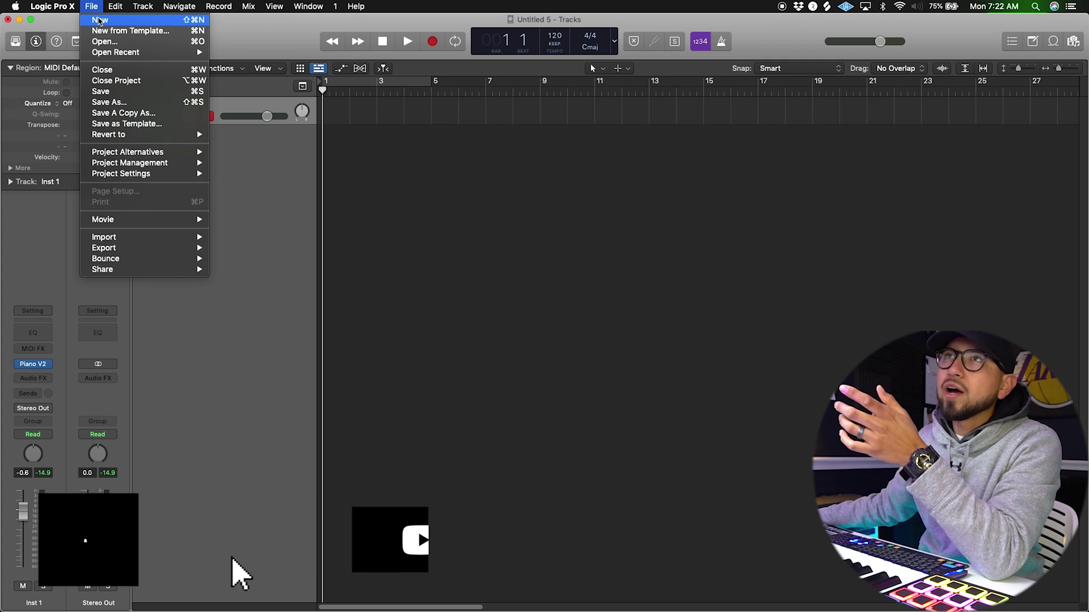
- Choose File > New and close Untitled 5 without saving it
{"action": "left_click", "coordinate": [100, 21]}
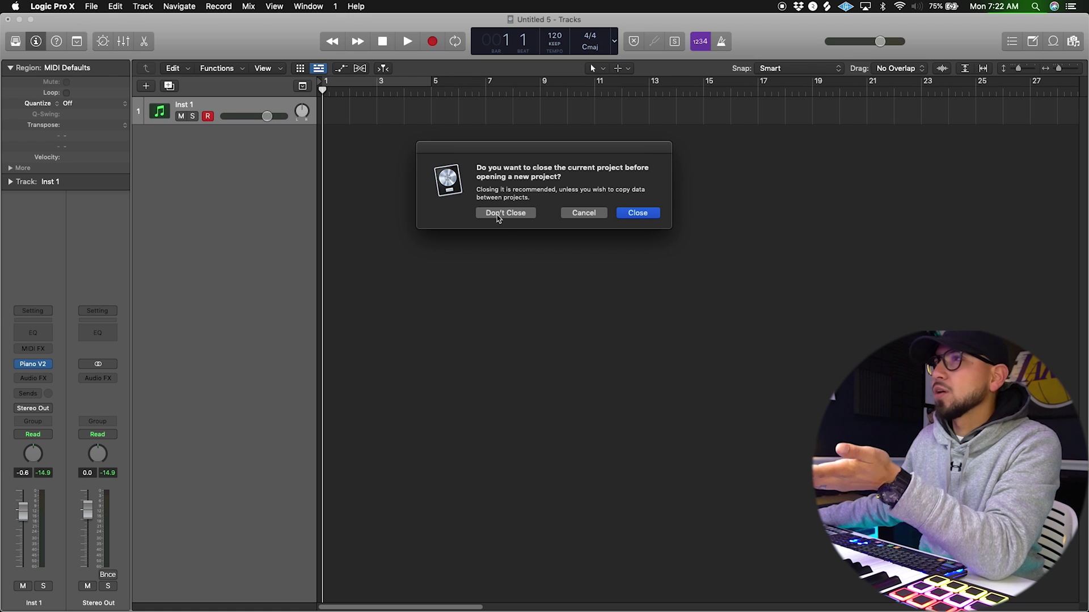
{"action": "left_click", "coordinate": [638, 214]}
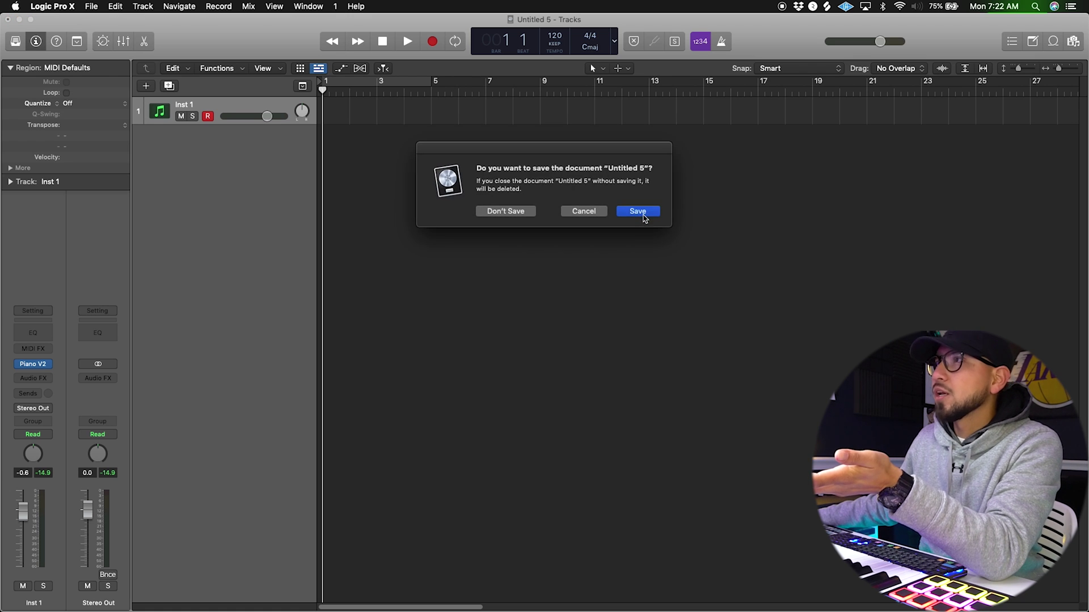
{"action": "left_click", "coordinate": [519, 213]}
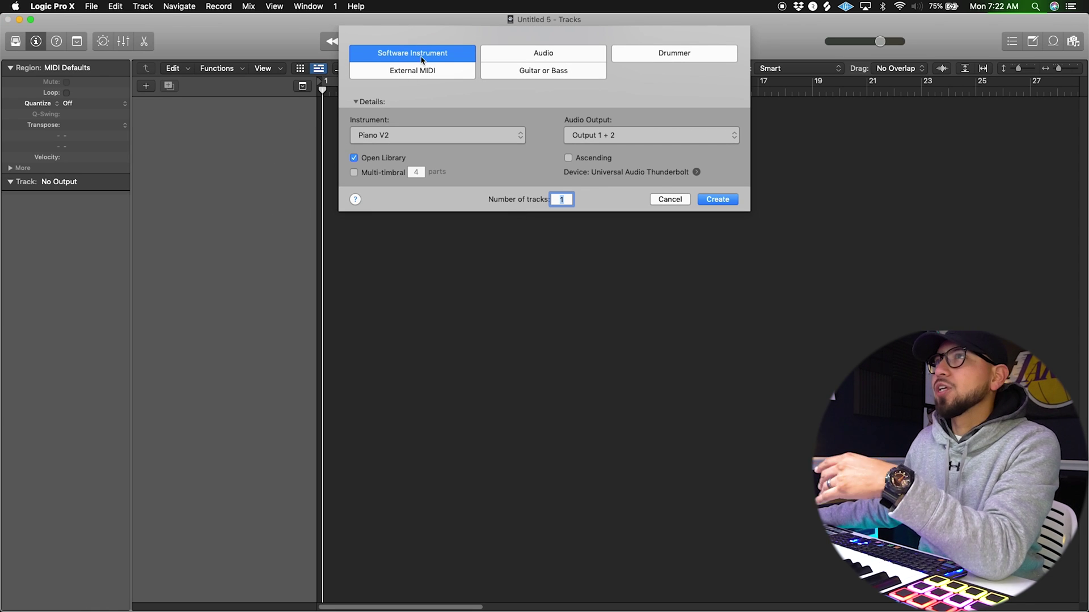
- Create a Software Instrument track, Inst 1, with Piano V2 routed to Output 1 + 2
{"action": "left_click", "coordinate": [527, 57]}
{"action": "left_click", "coordinate": [674, 52]}
{"action": "left_click", "coordinate": [454, 70]}
{"action": "left_click", "coordinate": [546, 74]}
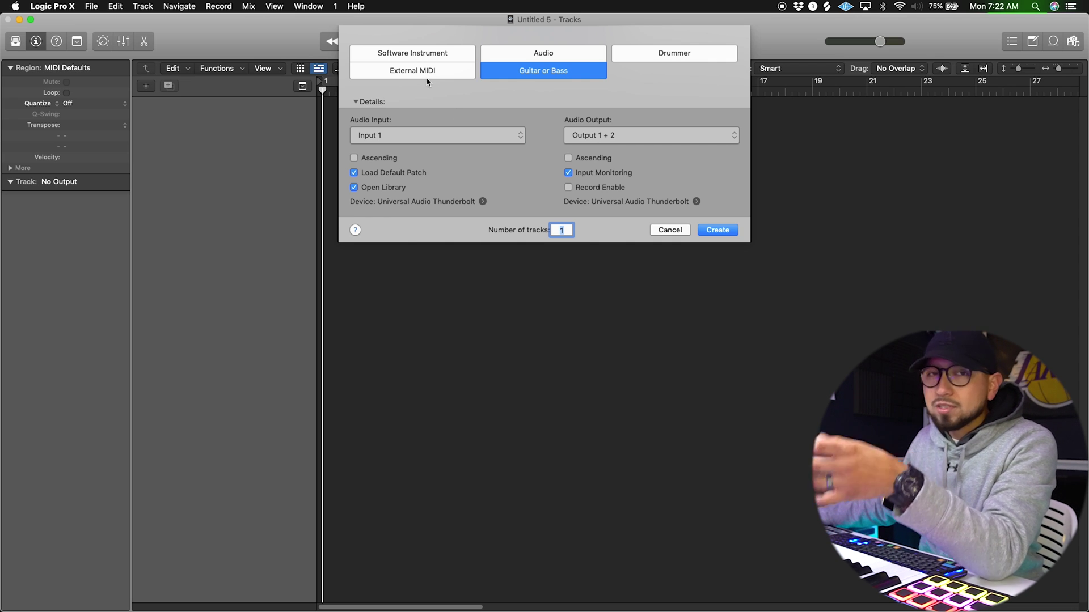
{"action": "left_click", "coordinate": [428, 55]}
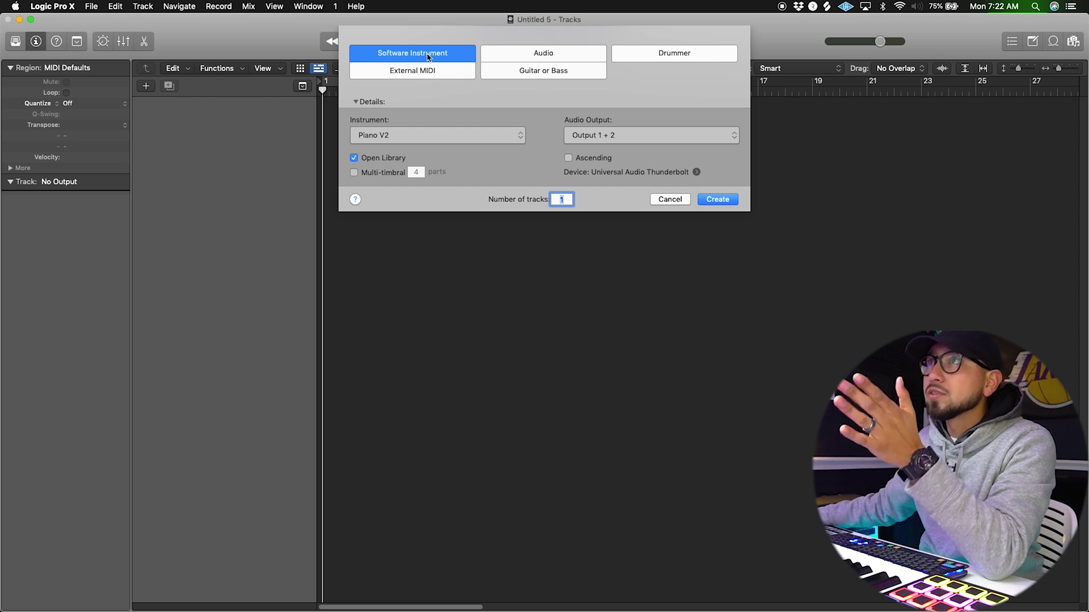
{"action": "left_click", "coordinate": [461, 139]}
{"action": "mouse_move", "coordinate": [464, 256]}
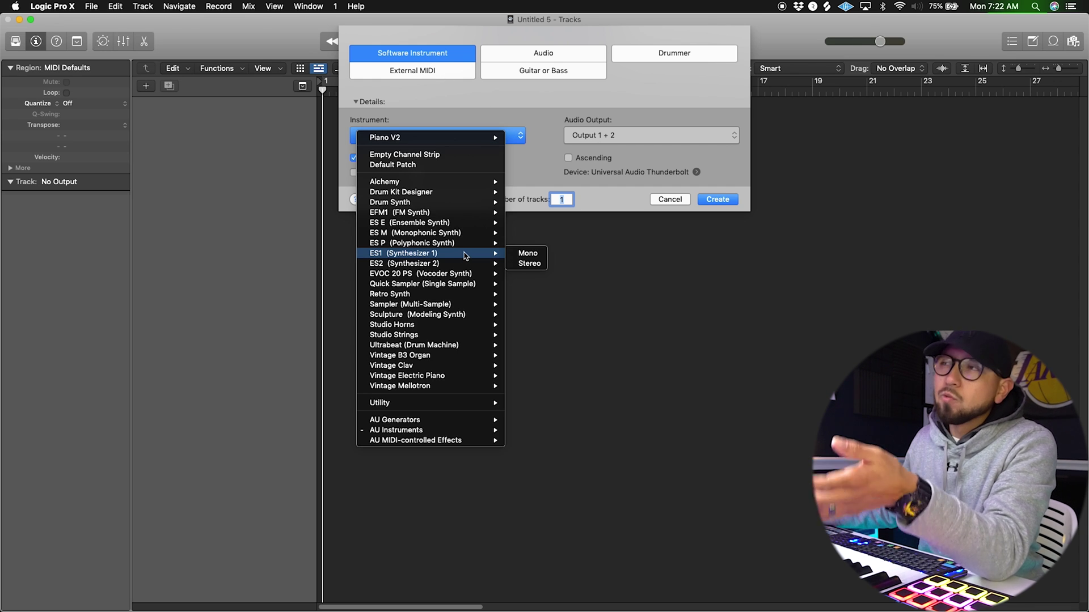
{"action": "left_click", "coordinate": [456, 137]}
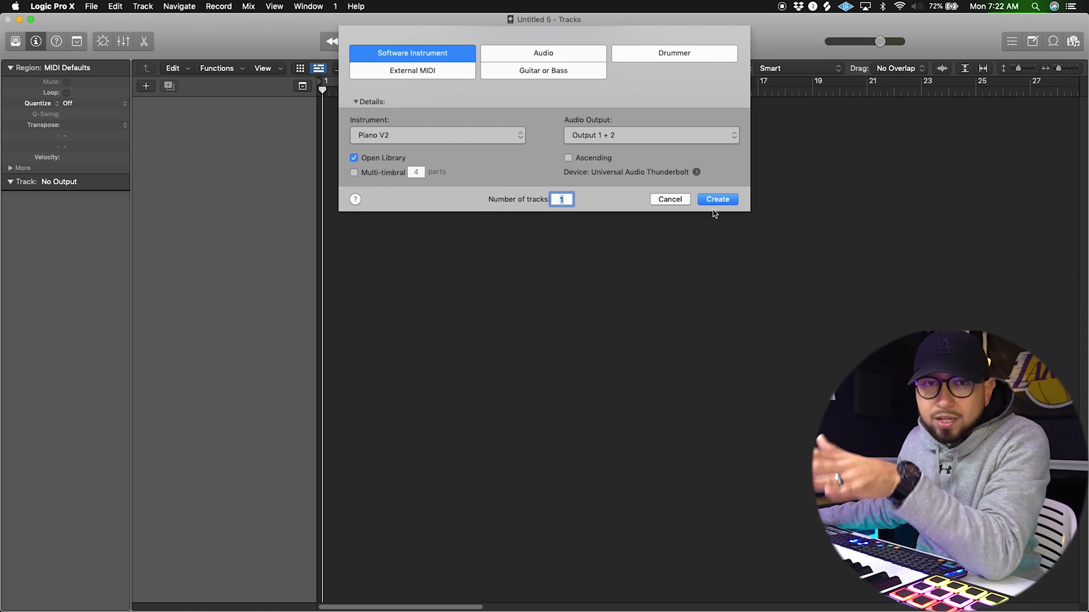
{"action": "left_click", "coordinate": [610, 136]}
{"action": "left_click", "coordinate": [601, 136]}
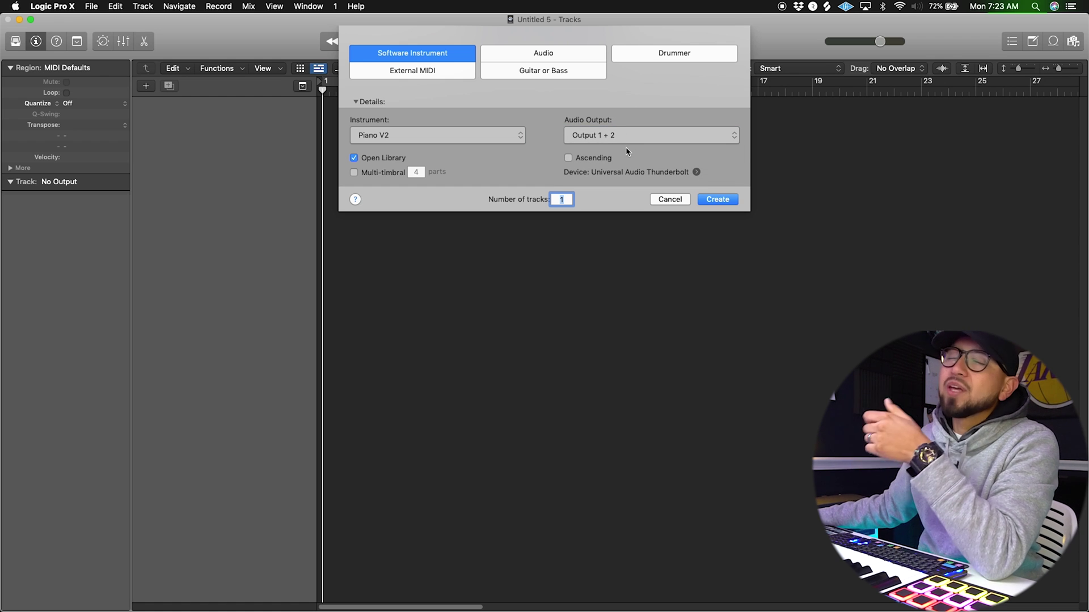
{"action": "left_click", "coordinate": [715, 198]}
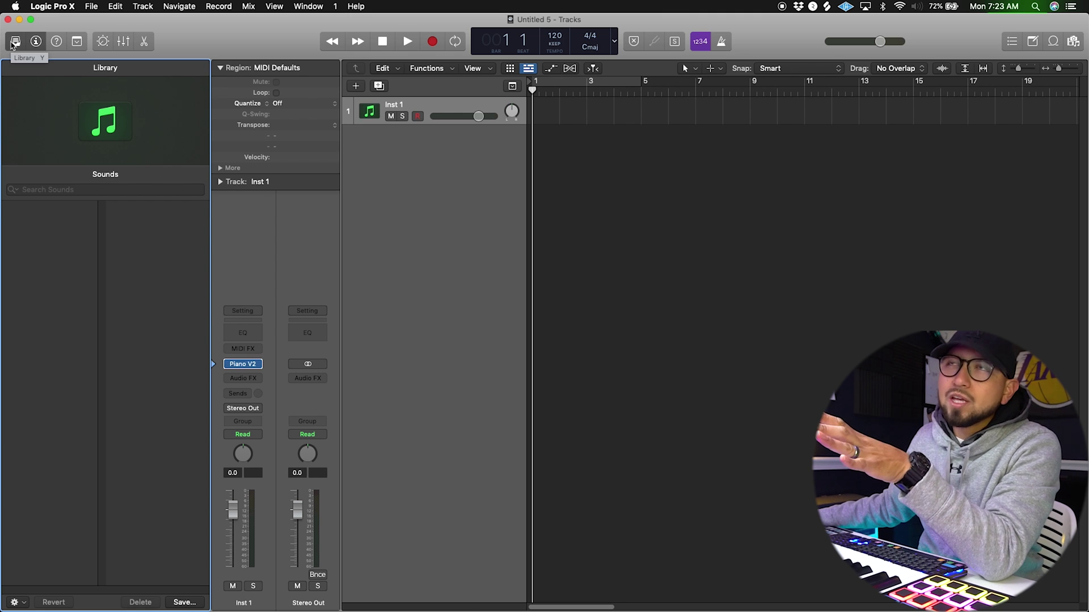
- Toggle the Library off and on, then open and close Inst 1's Piano V2 plug-in window
{"action": "left_click", "coordinate": [14, 44]}
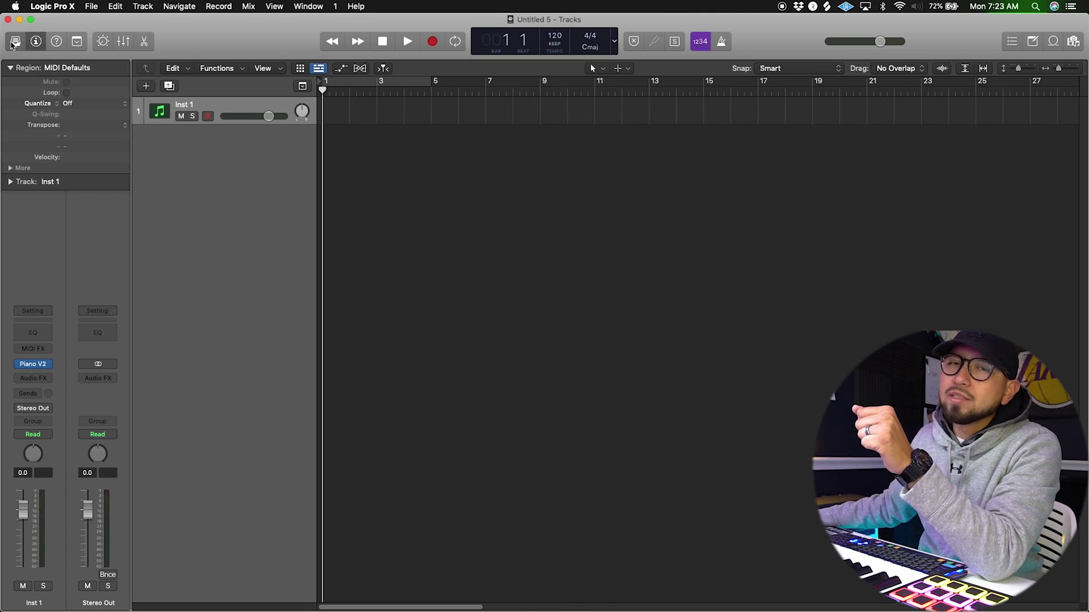
{"action": "left_click", "coordinate": [14, 43]}
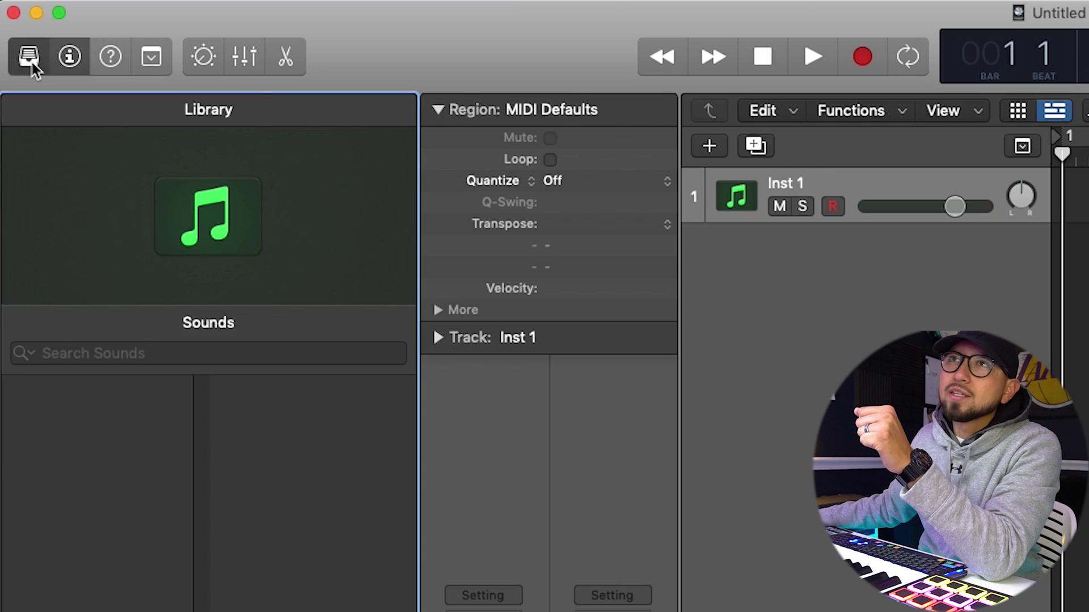
{"action": "left_click", "coordinate": [29, 57]}
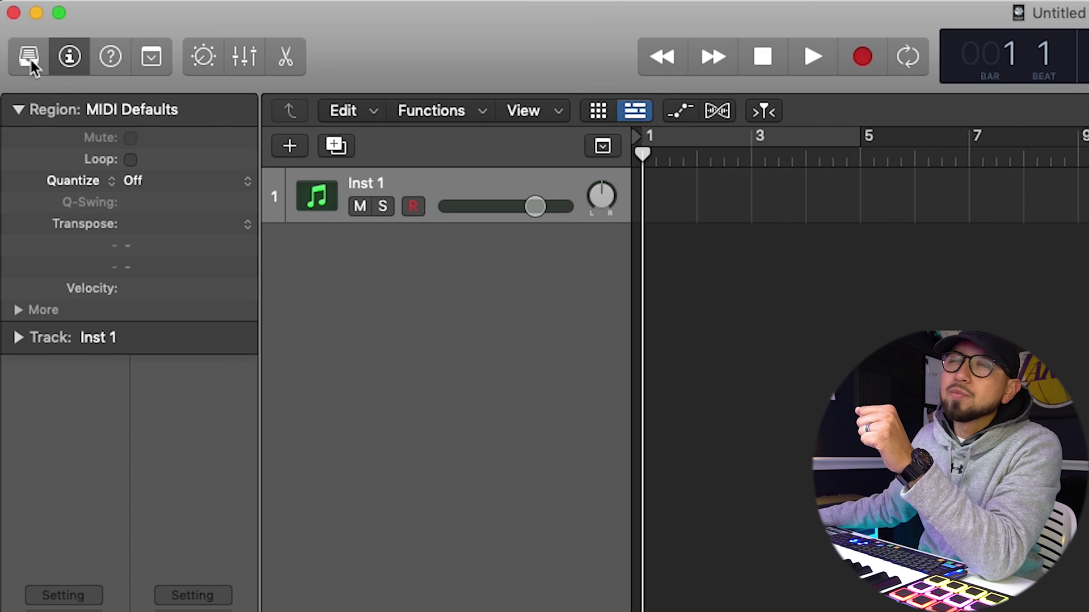
{"action": "left_click", "coordinate": [30, 57]}
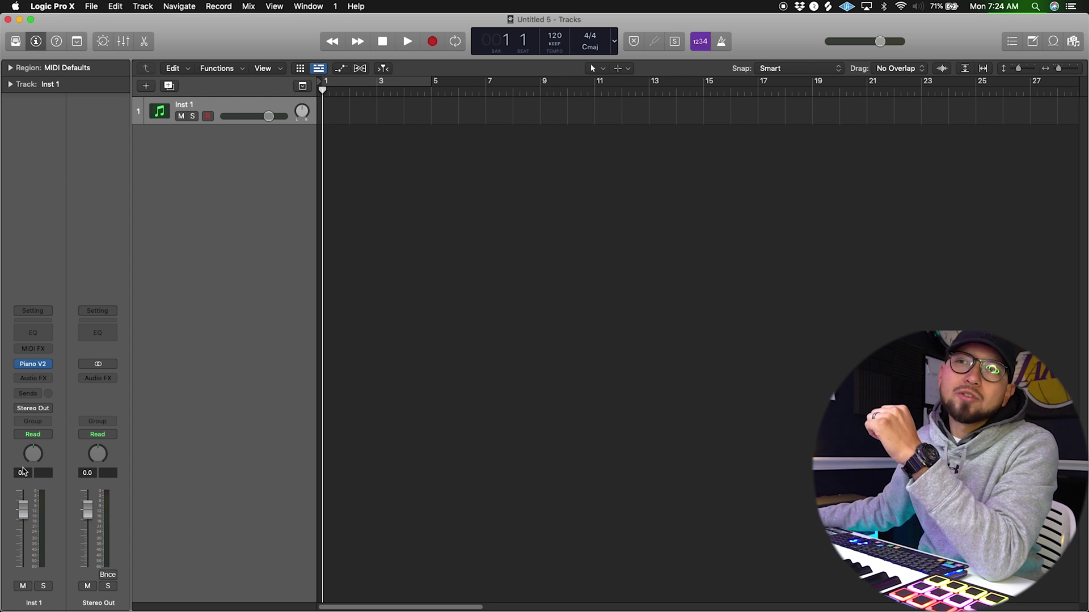
{"action": "left_click", "coordinate": [33, 364]}
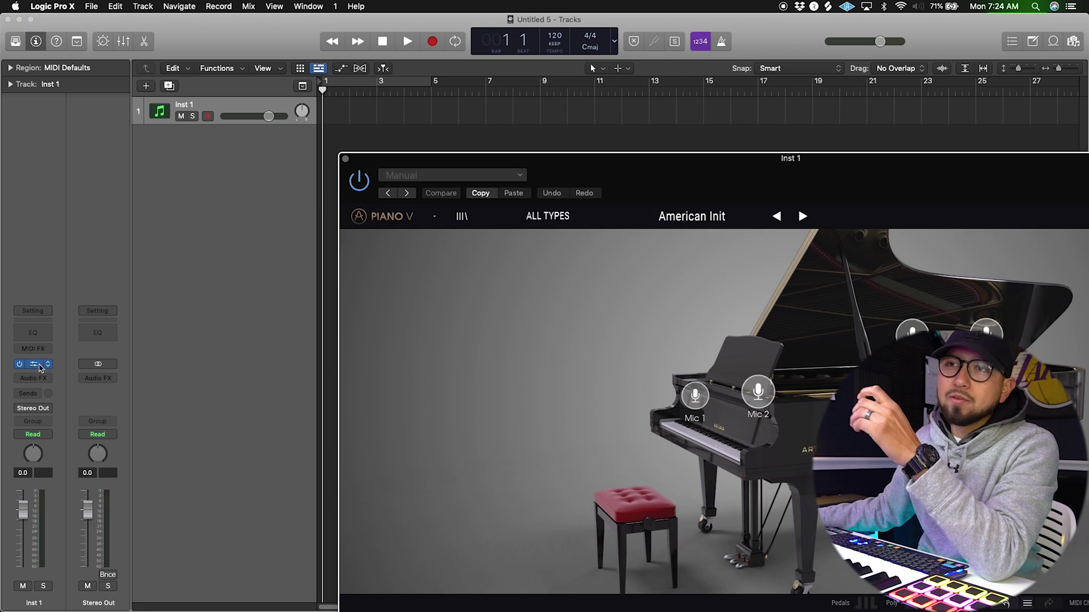
{"action": "left_click", "coordinate": [346, 157]}
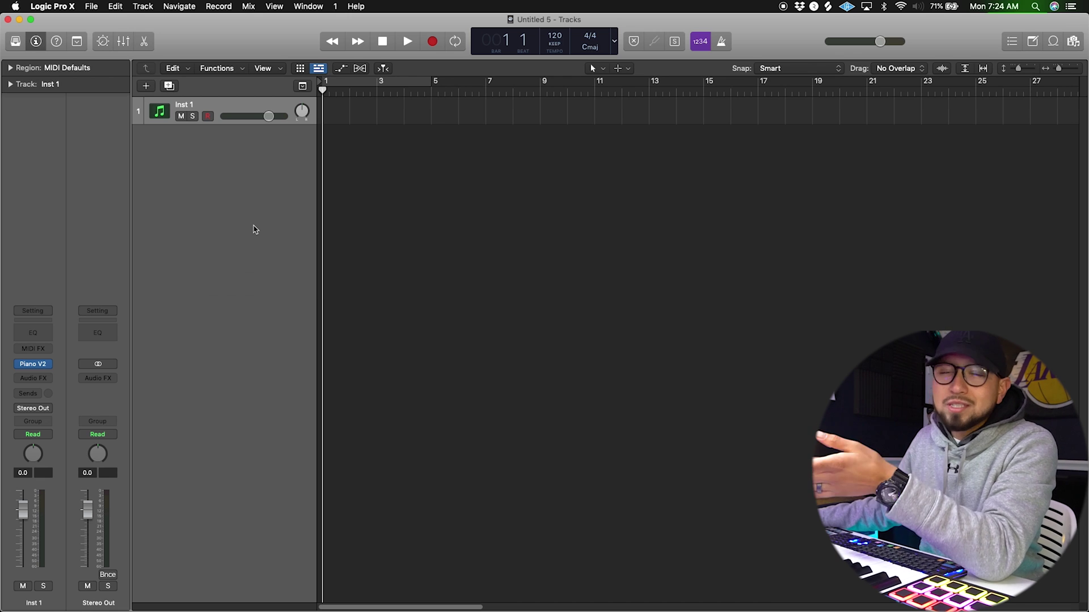
- Load Alchemy on the track and browse Keys, Mallets, Pads and Rhythmic presets, trying Enigma Bass Machine
{"action": "left_click", "coordinate": [35, 364]}
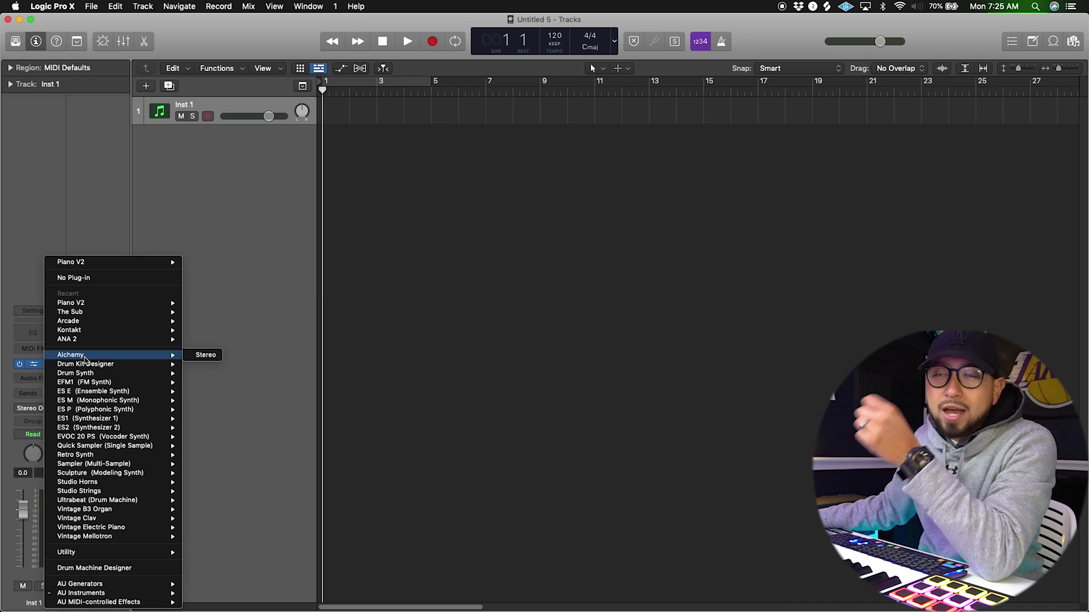
{"action": "left_click", "coordinate": [200, 361]}
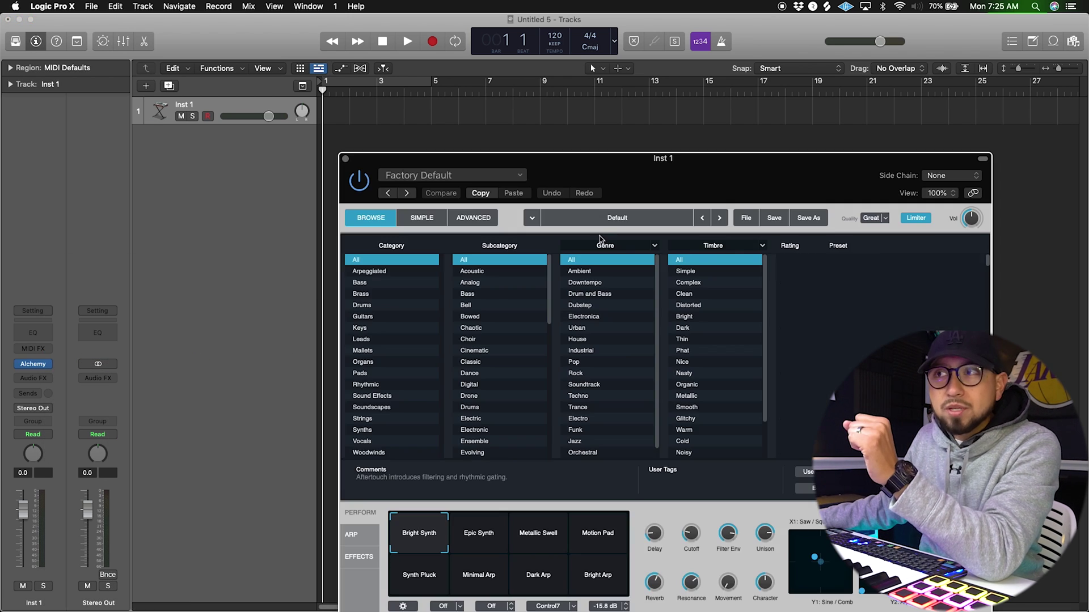
{"action": "scroll", "coordinate": [788, 272], "scroll_direction": "down", "scroll_amount": 20}
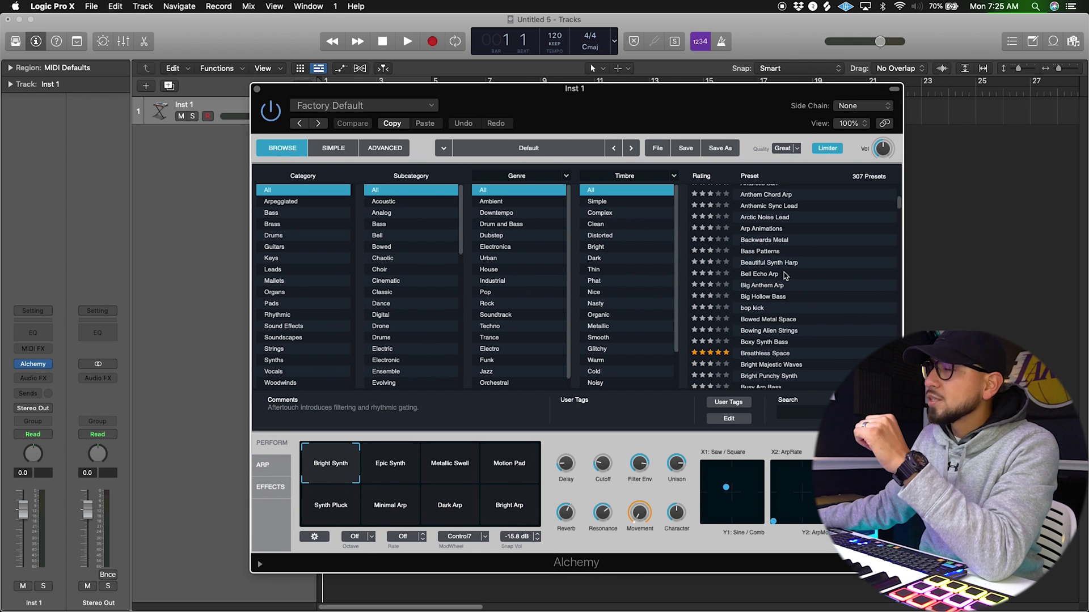
{"action": "scroll", "coordinate": [766, 283], "scroll_direction": "down", "scroll_amount": 5}
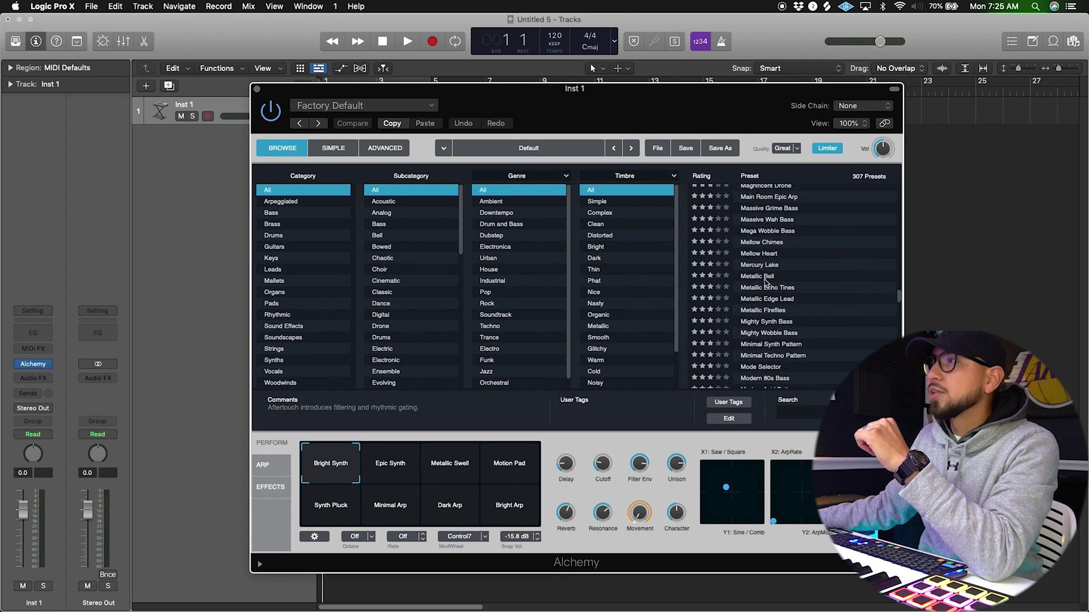
{"action": "left_click", "coordinate": [290, 258]}
{"action": "left_click", "coordinate": [306, 282]}
{"action": "left_click", "coordinate": [299, 303]}
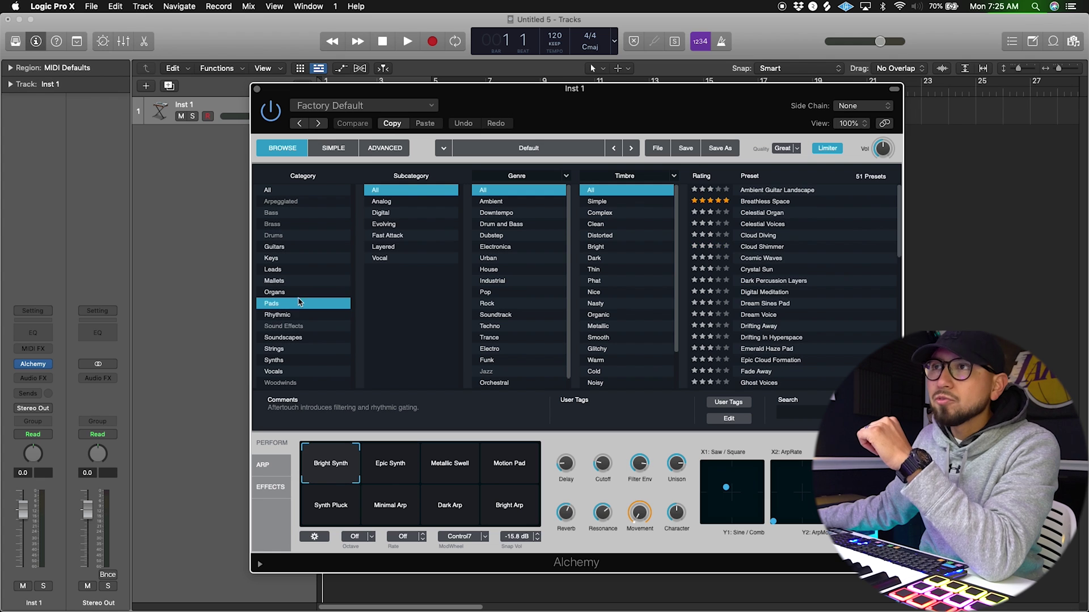
{"action": "left_click", "coordinate": [305, 315]}
{"action": "left_click", "coordinate": [756, 266]}
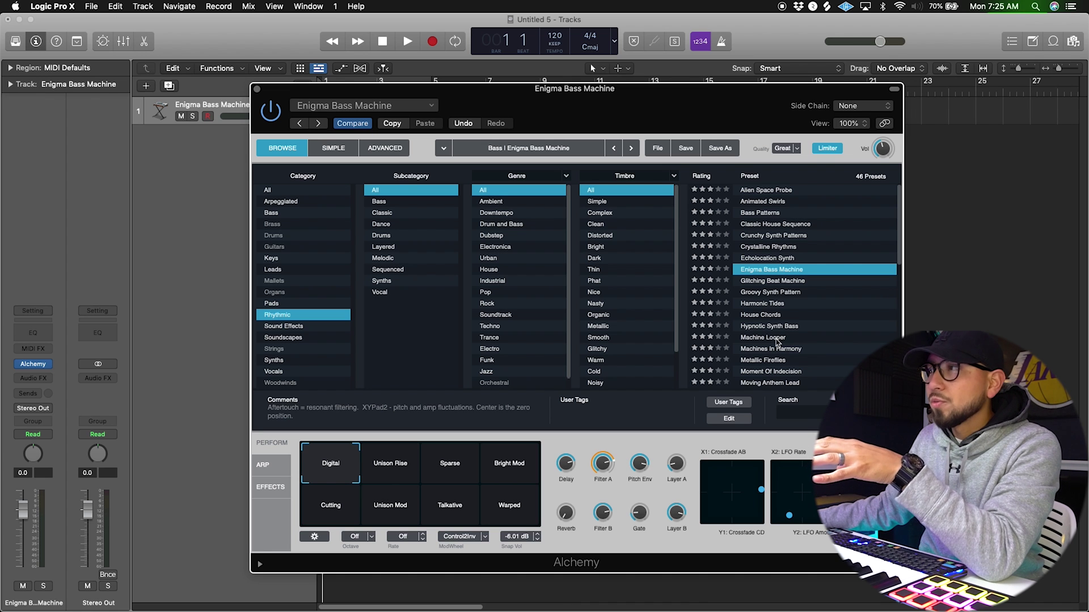
- Audition several presets, load Crystal Caverns, close Alchemy and pull the track fader down
{"action": "scroll", "coordinate": [776, 310], "scroll_direction": "down", "scroll_amount": 10}
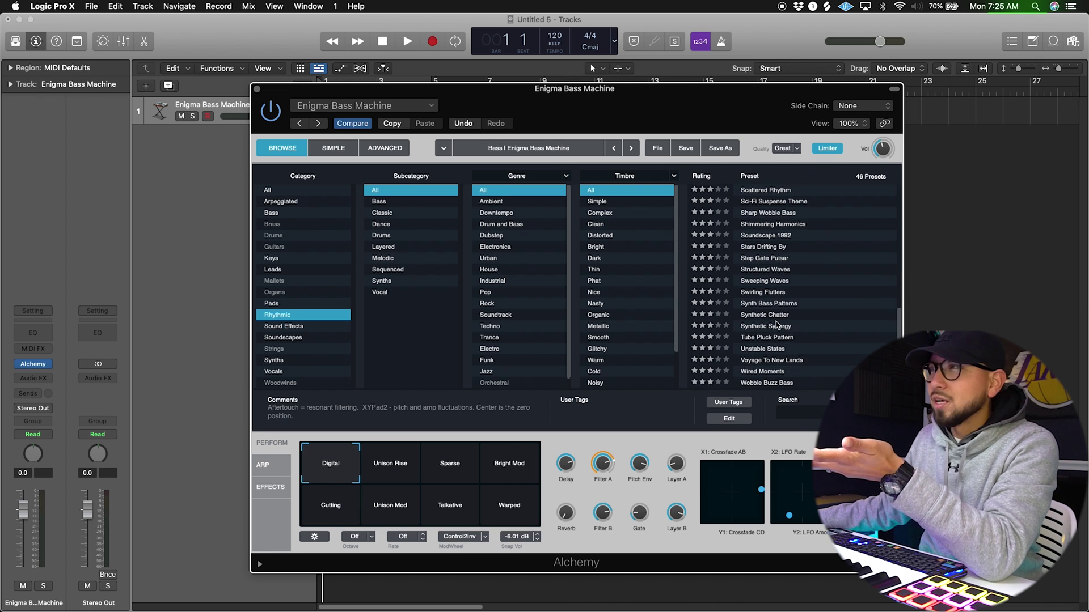
{"action": "scroll", "coordinate": [777, 311], "scroll_direction": "up", "scroll_amount": 10}
{"action": "left_click", "coordinate": [763, 201]}
{"action": "left_click", "coordinate": [765, 190]}
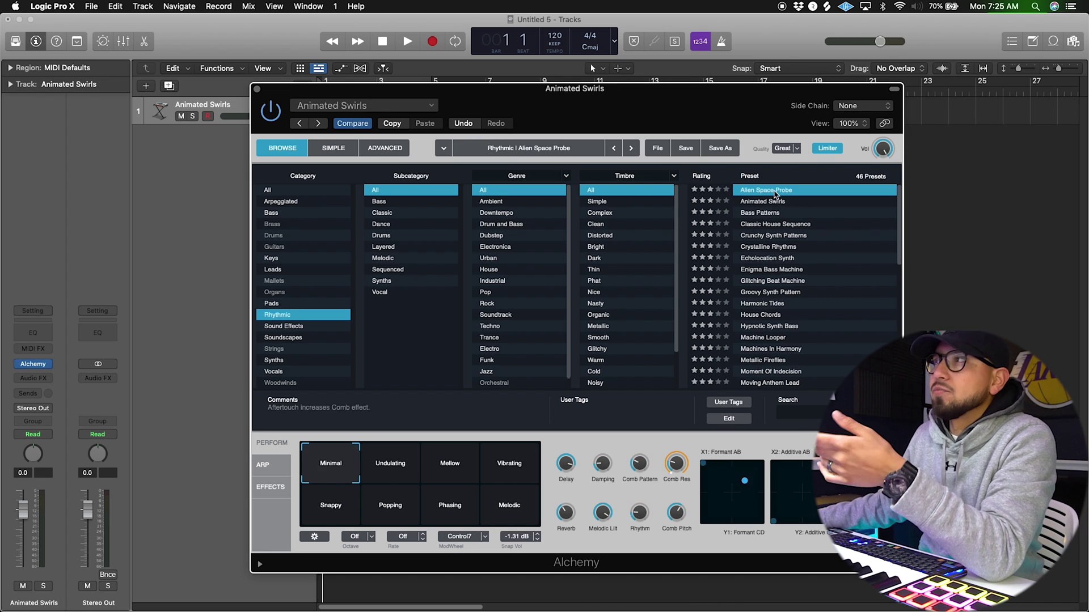
{"action": "left_click", "coordinate": [772, 235]}
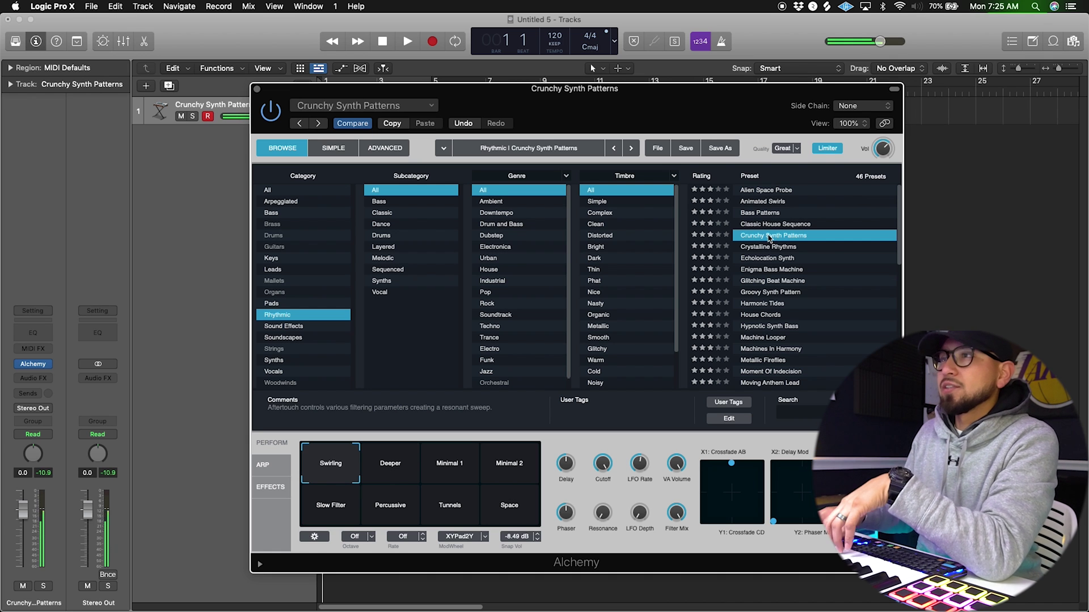
{"action": "left_click", "coordinate": [307, 191]}
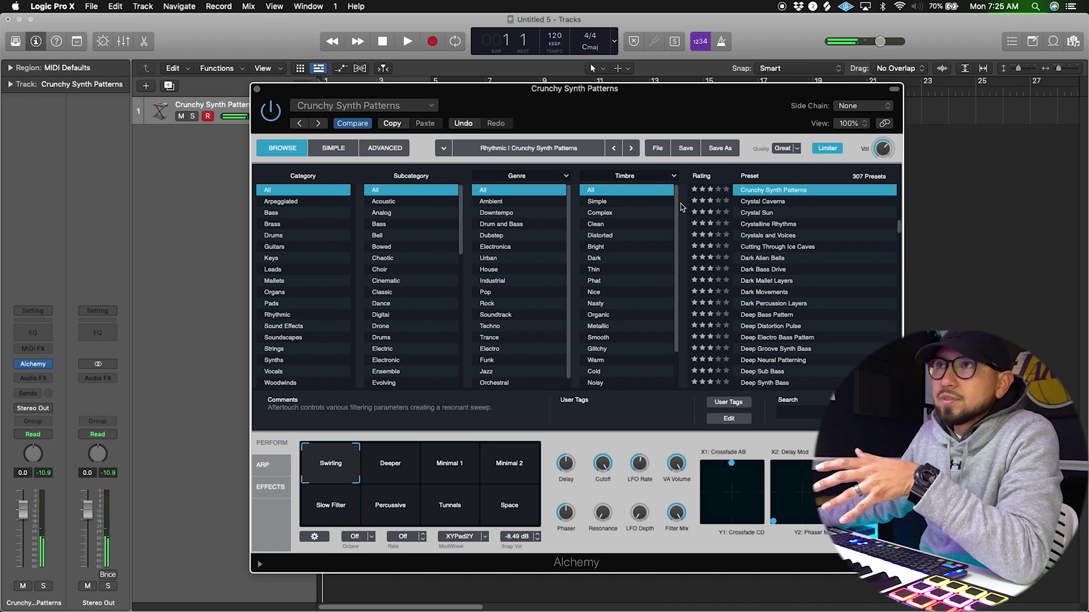
{"action": "left_click", "coordinate": [765, 202]}
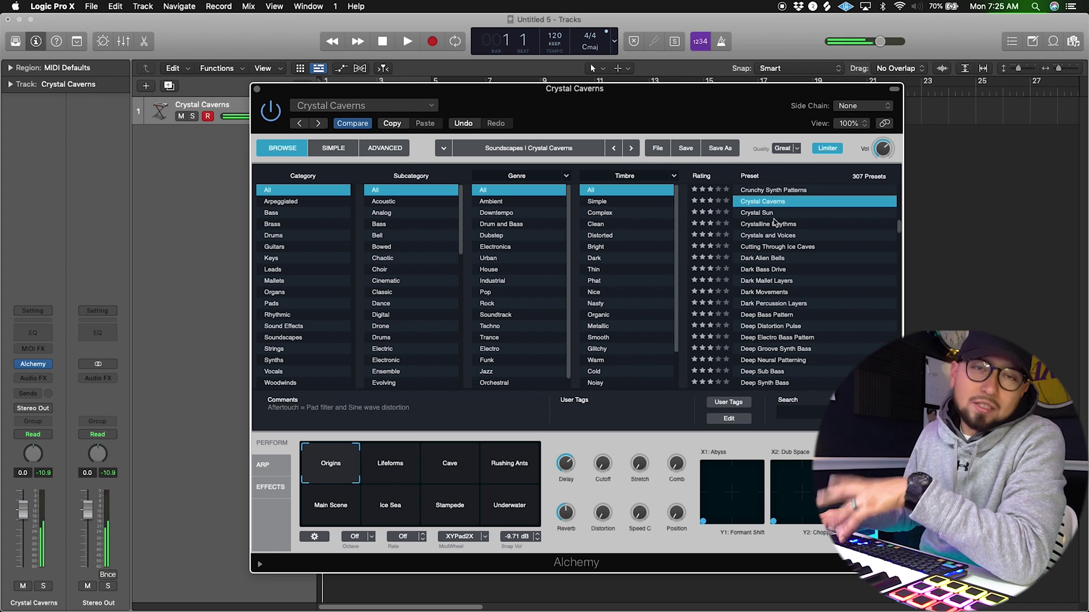
{"action": "left_click", "coordinate": [257, 89]}
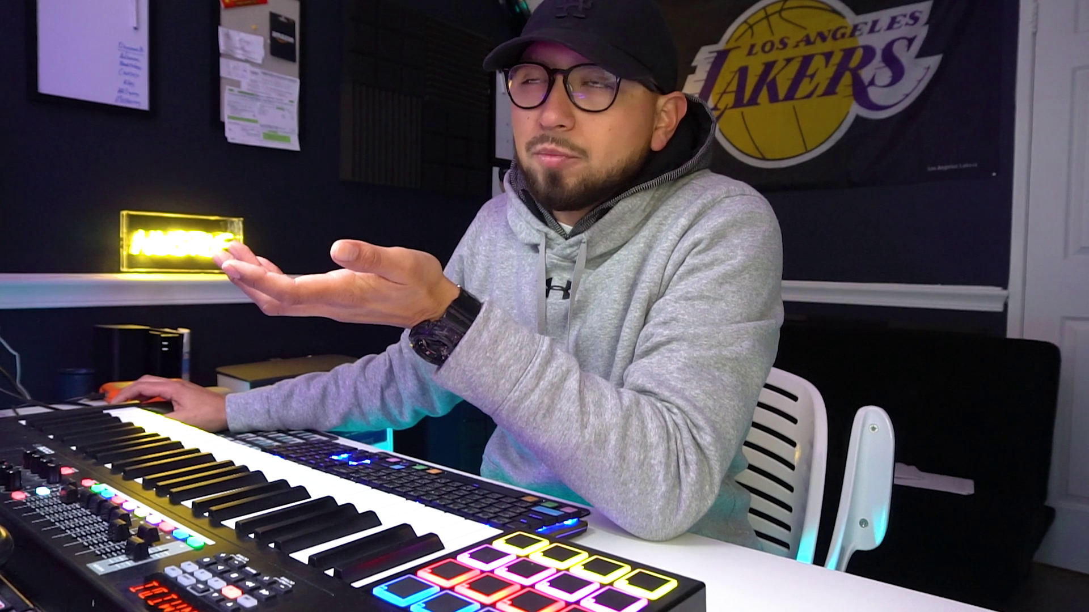
{"action": "mouse_move", "coordinate": [23, 510]}
{"action": "left_mouse_down"}
{"action": "mouse_move", "coordinate": [23, 542]}
{"action": "mouse_move", "coordinate": [31, 508]}
{"action": "left_mouse_up"}
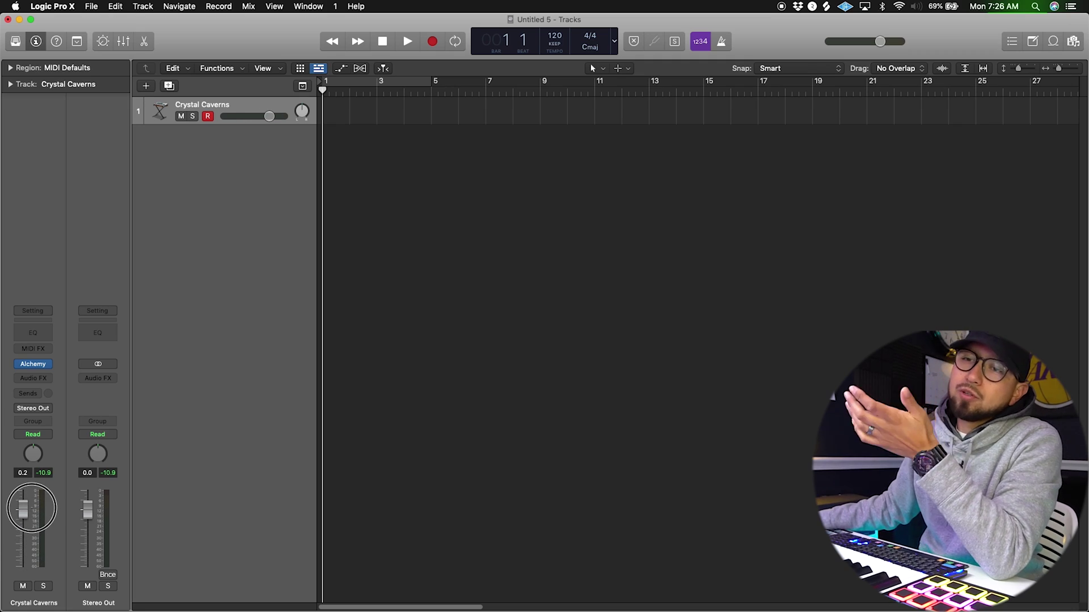
{"action": "left_click", "coordinate": [33, 379]}
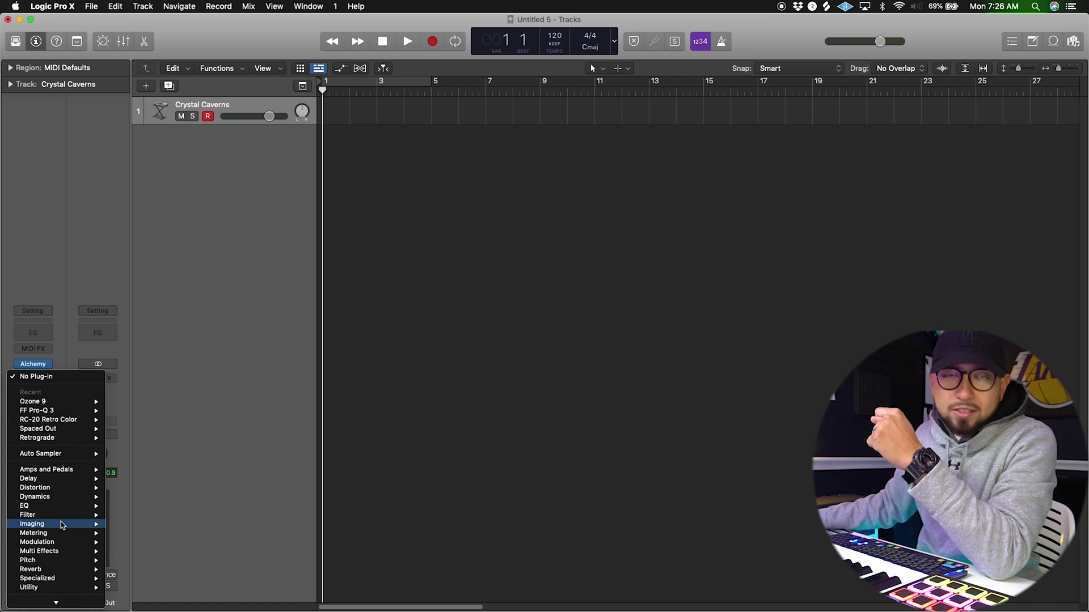
{"action": "mouse_move", "coordinate": [62, 529]}
{"action": "left_click", "coordinate": [61, 347]}
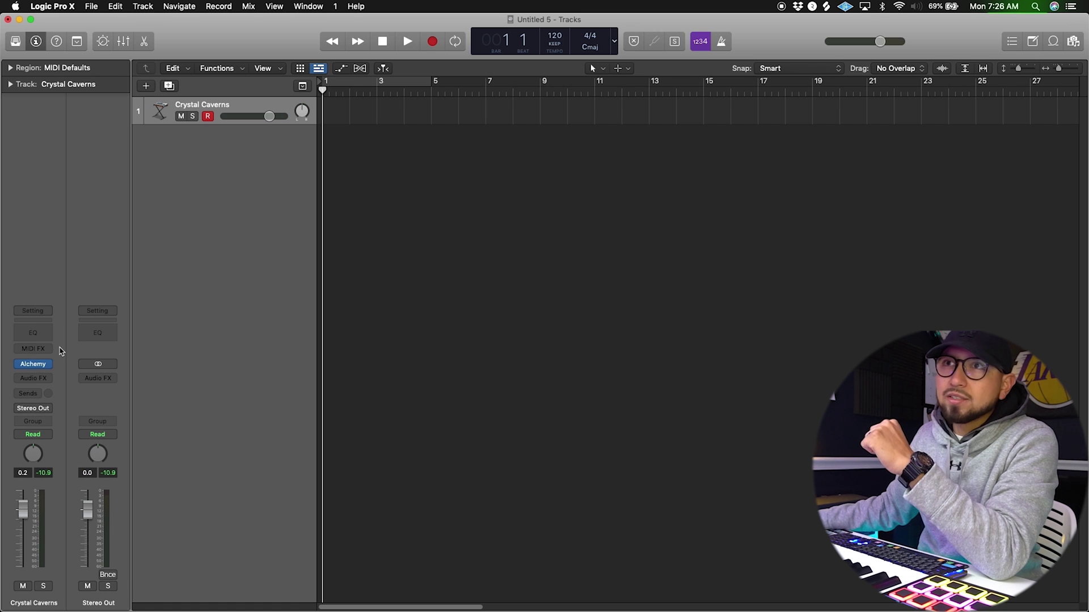
{"action": "left_click", "coordinate": [40, 364]}
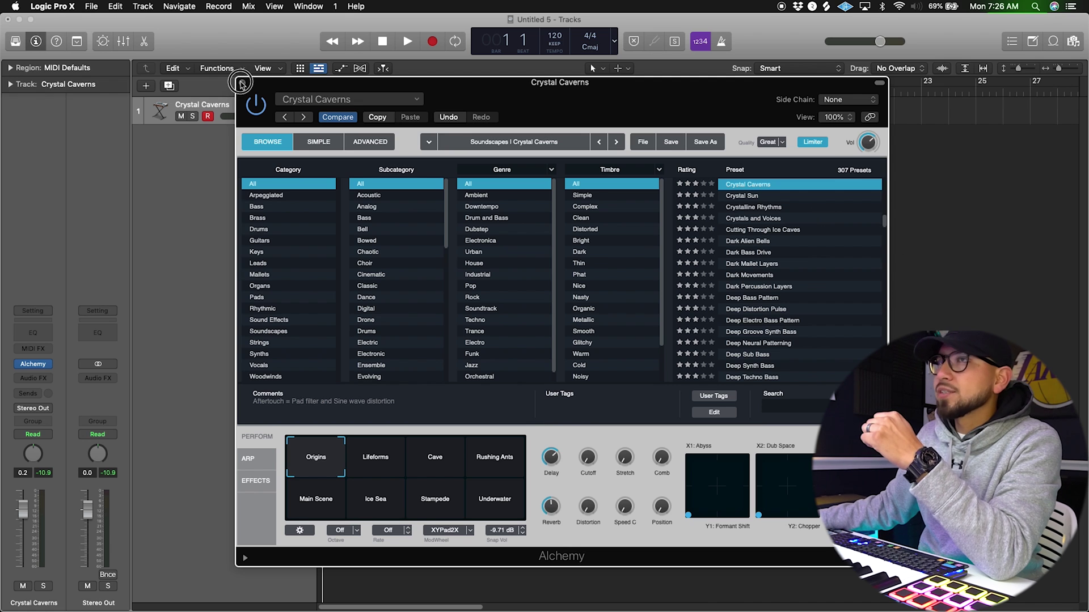
{"action": "left_click", "coordinate": [242, 83]}
{"action": "left_click", "coordinate": [35, 378]}
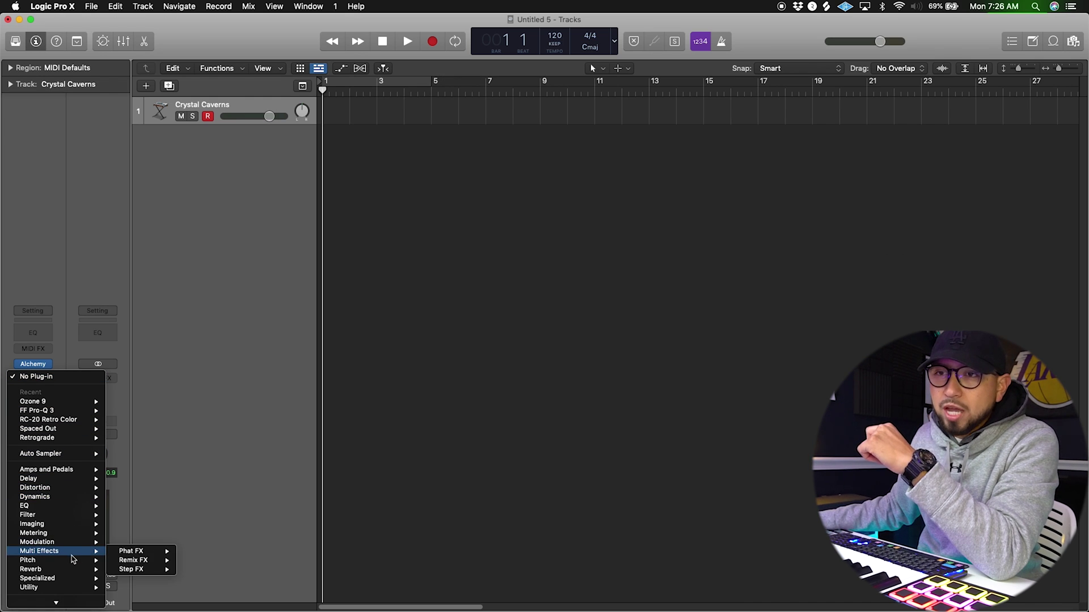
{"action": "mouse_move", "coordinate": [71, 543]}
{"action": "left_click", "coordinate": [182, 470]}
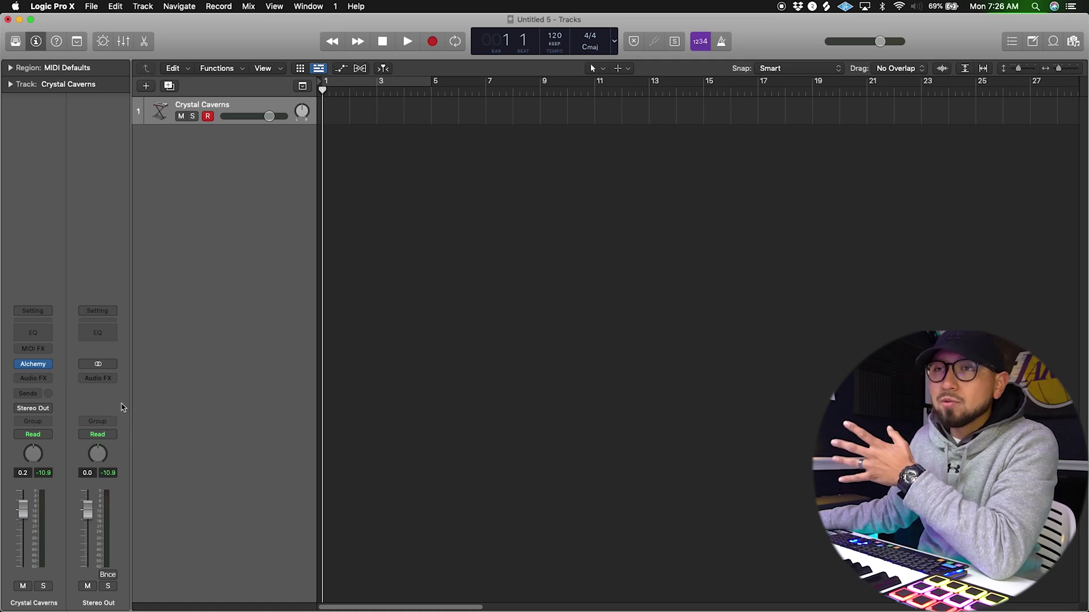
- Pan the Crystal Caverns channel strip left to -7
{"action": "mouse_move", "coordinate": [33, 454]}
{"action": "left_mouse_down"}
{"action": "mouse_move", "coordinate": [25, 497]}
{"action": "mouse_move", "coordinate": [31, 423]}
{"action": "mouse_move", "coordinate": [33, 454]}
{"action": "left_mouse_up"}
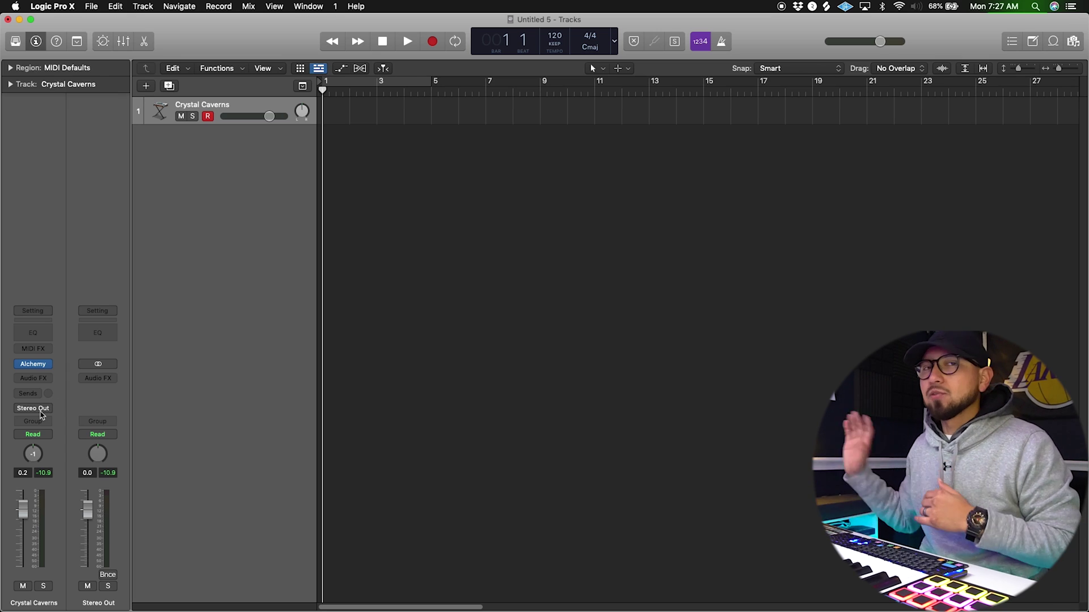
{"action": "left_click_drag", "start_coordinate": [33, 454], "coordinate": [34, 468]}
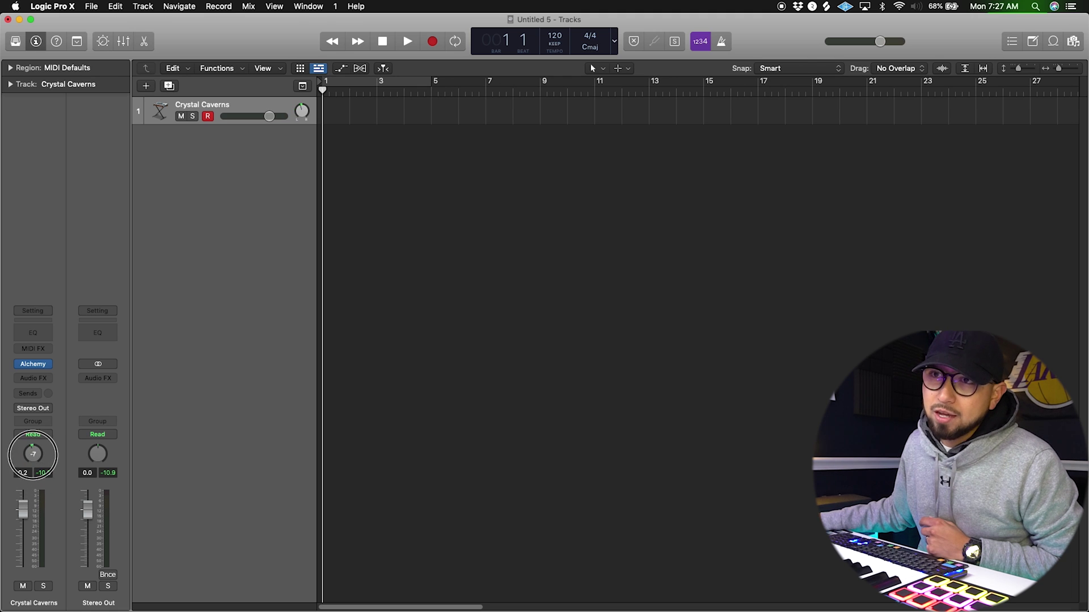
- Open and close the channel strip Setting menu a couple of times
{"action": "left_click", "coordinate": [32, 310]}
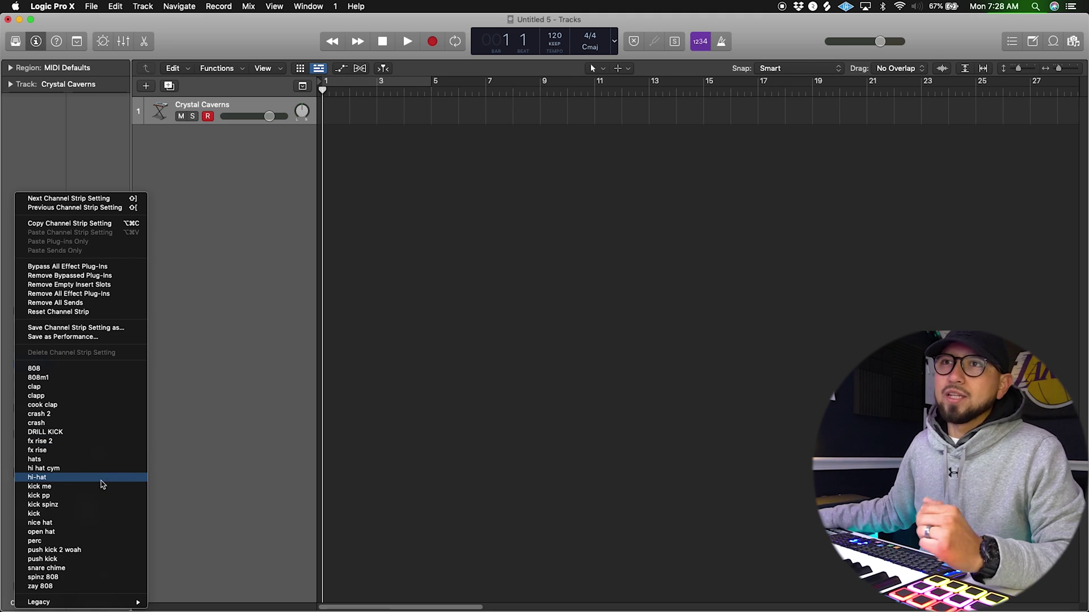
{"action": "left_click", "coordinate": [74, 166]}
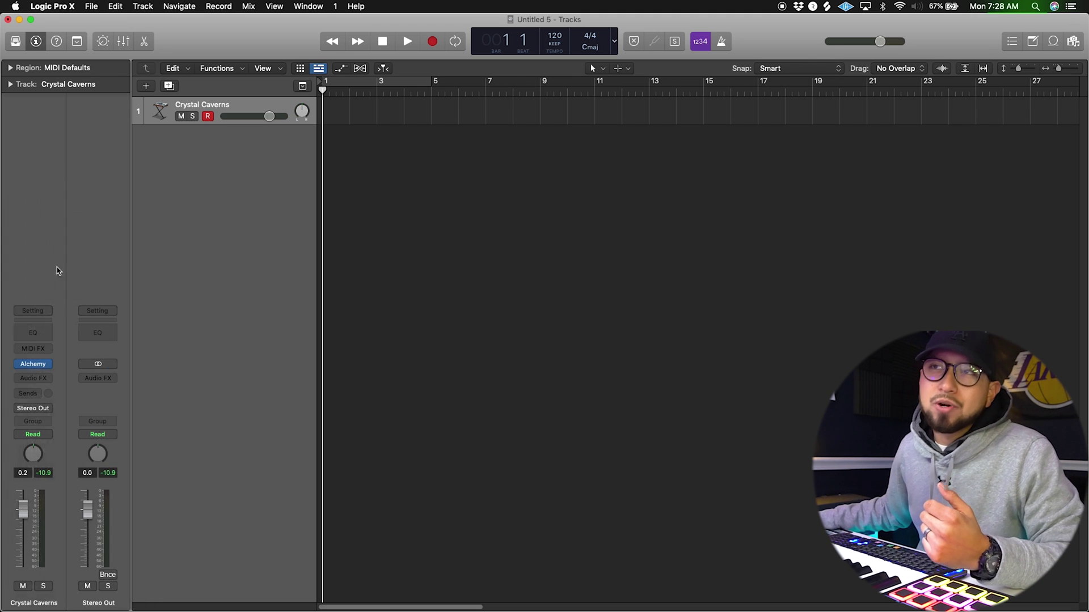
{"action": "left_click", "coordinate": [41, 311]}
{"action": "left_click", "coordinate": [41, 312]}
{"action": "left_click", "coordinate": [46, 312]}
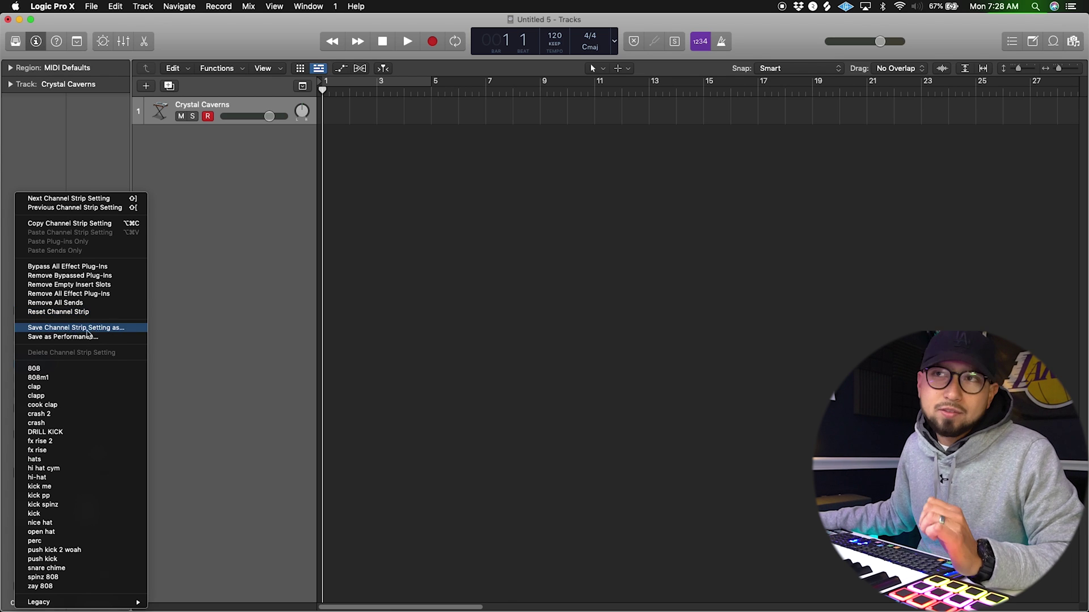
{"action": "left_click", "coordinate": [84, 164]}
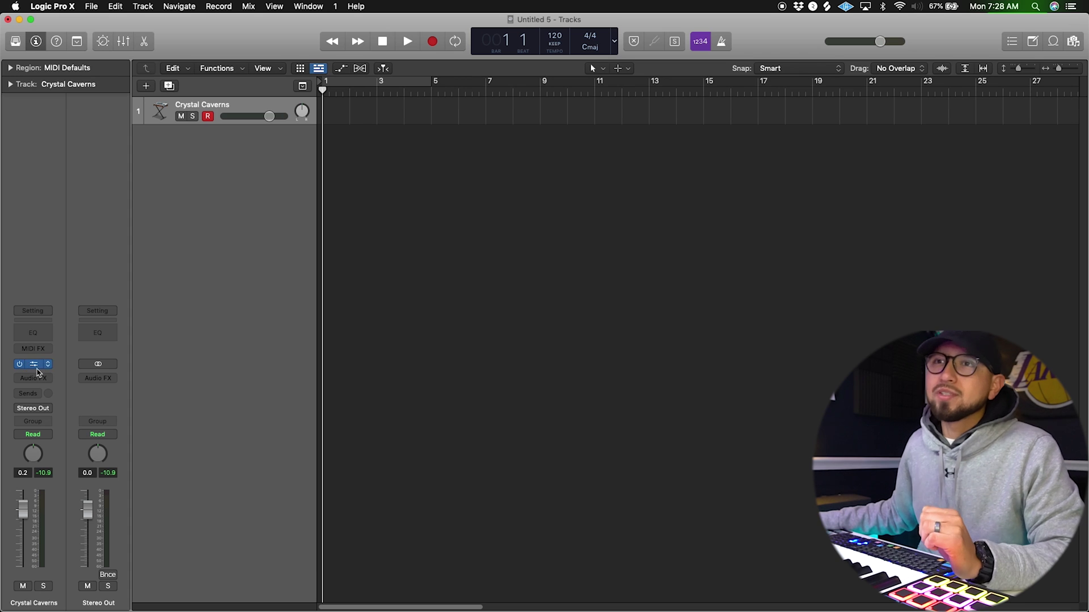
- Switch Alchemy to the Crystal Sun preset and close its window
{"action": "left_click", "coordinate": [36, 366]}
{"action": "left_click_drag", "start_coordinate": [584, 104], "coordinate": [512, 83]}
{"action": "left_click", "coordinate": [683, 177]}
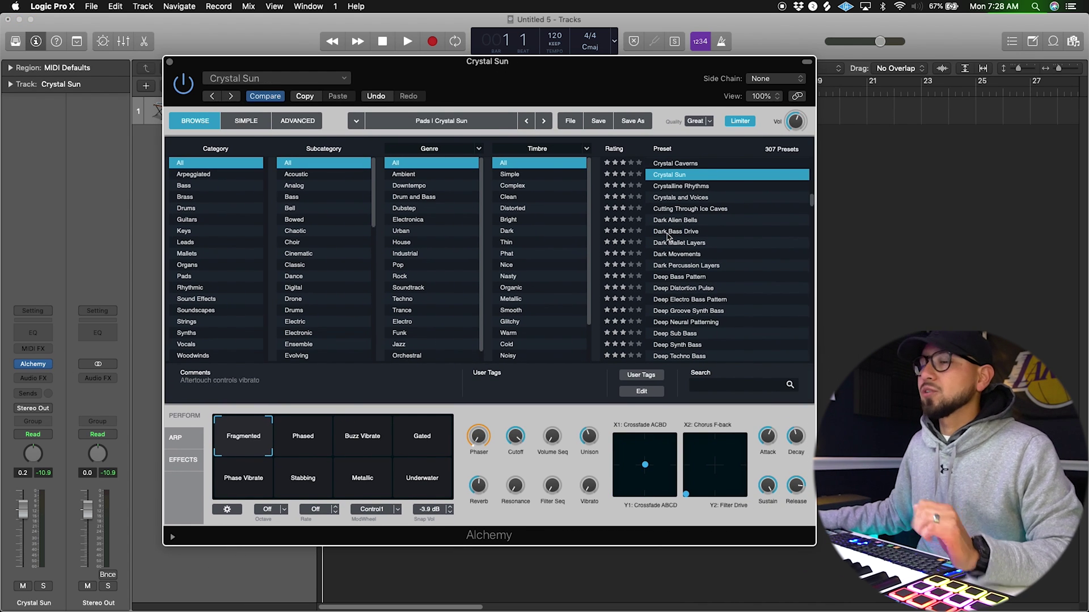
{"action": "key", "text": "super+w"}
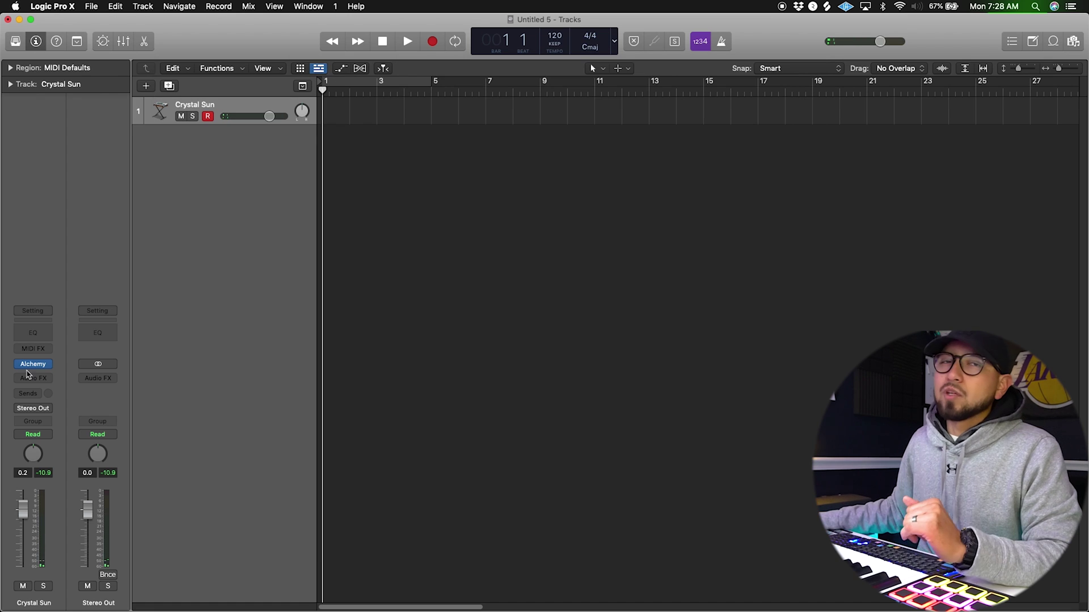
- Browse the channel strip Setting menu without choosing a setting
{"action": "left_click", "coordinate": [33, 310]}
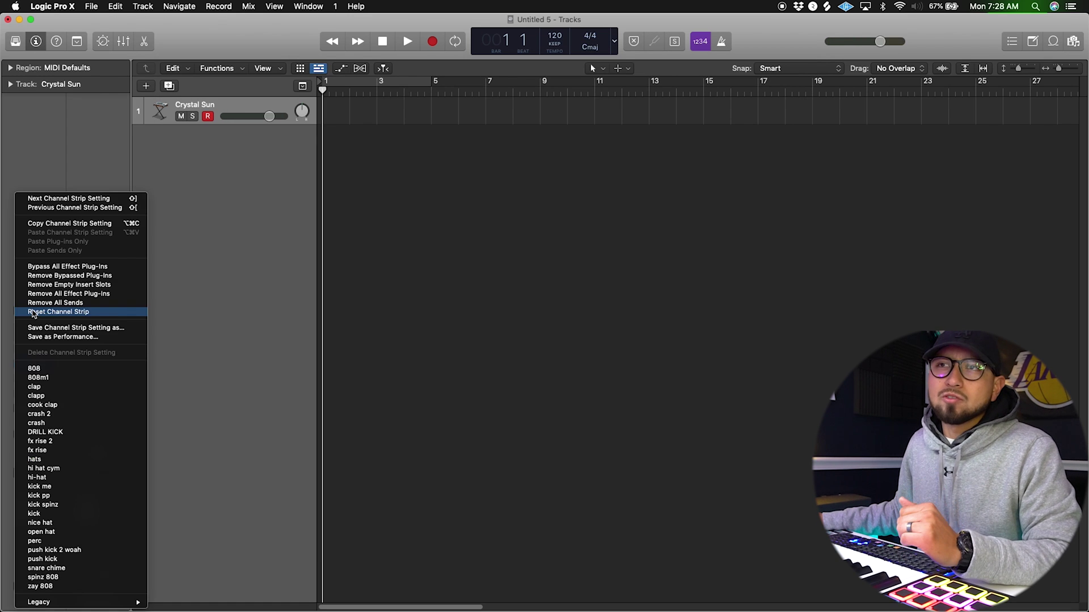
{"action": "left_click", "coordinate": [196, 253]}
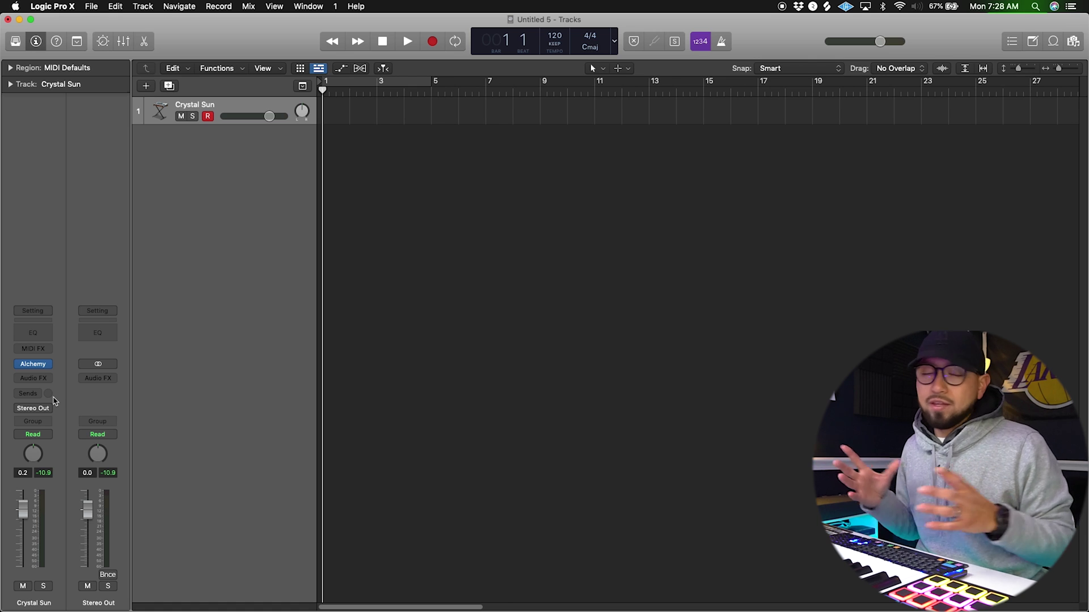
{"action": "left_click", "coordinate": [40, 312]}
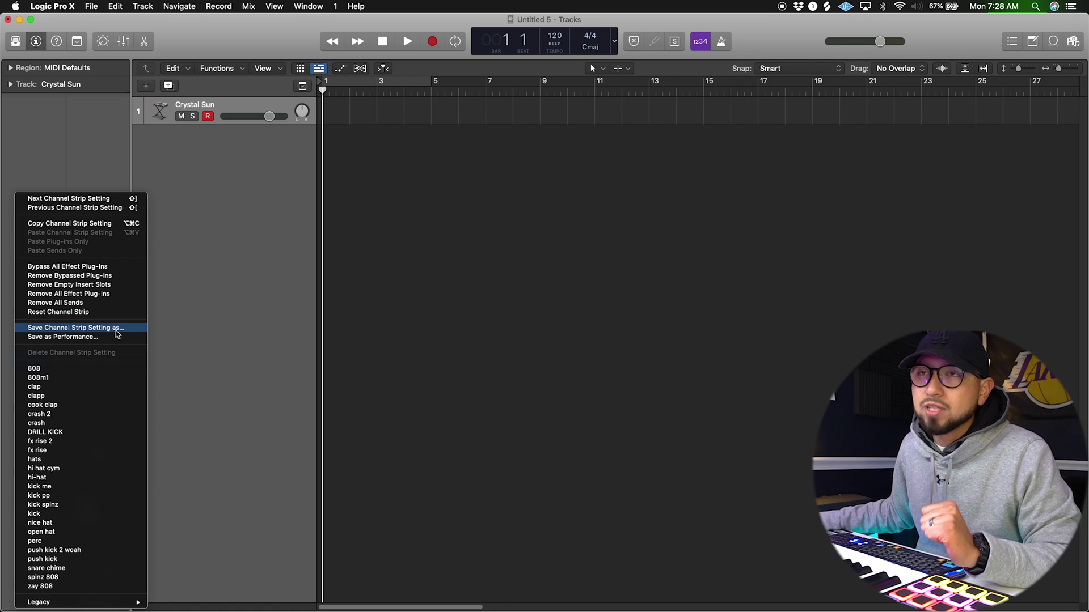
{"action": "left_click", "coordinate": [79, 180]}
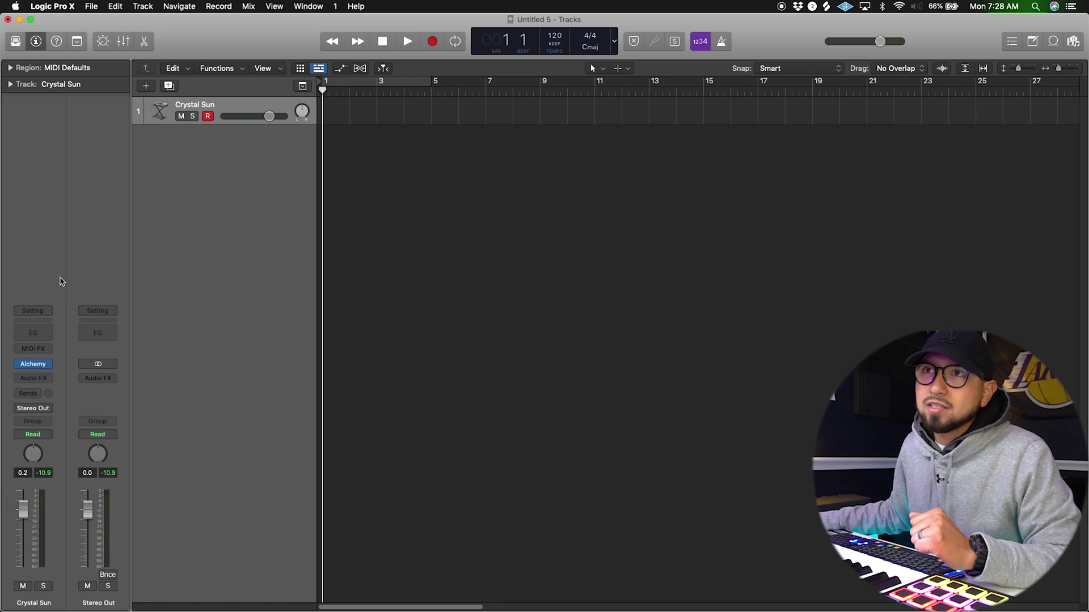
{"action": "left_click", "coordinate": [39, 311]}
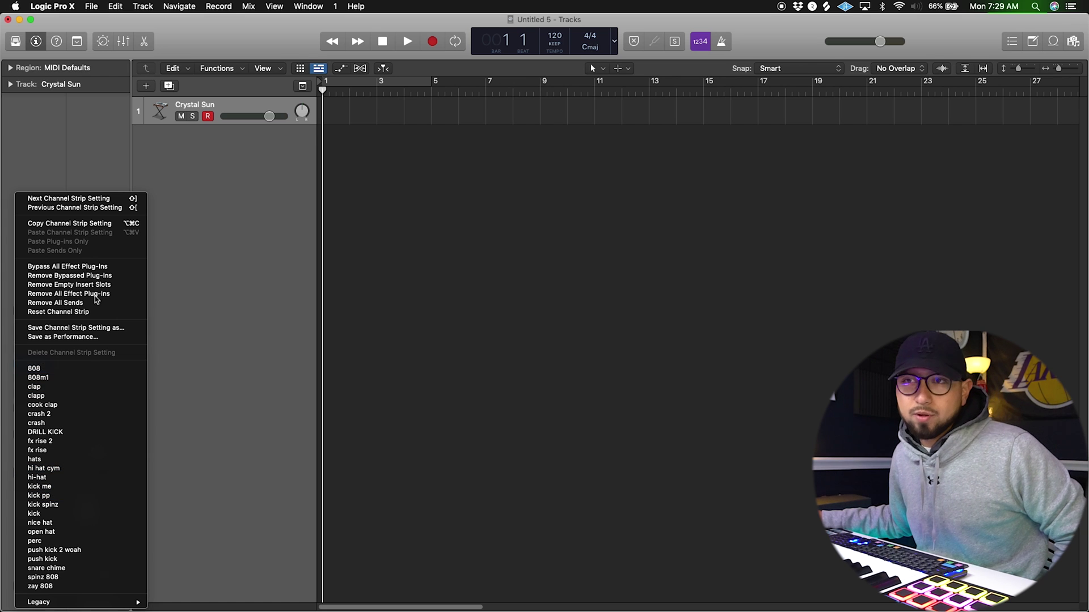
{"action": "left_click", "coordinate": [111, 175]}
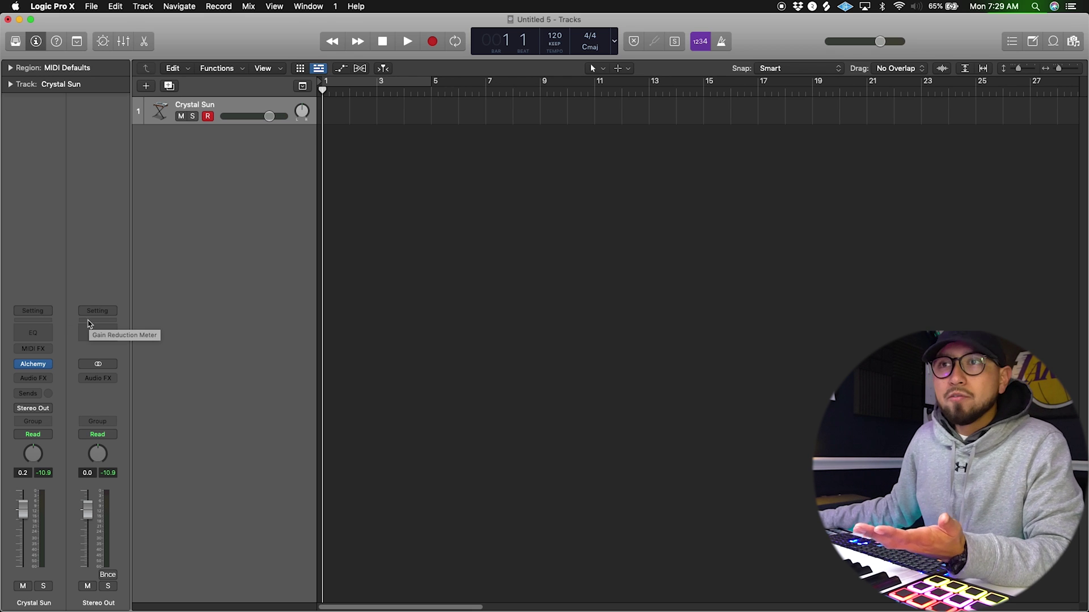
{"action": "left_click", "coordinate": [44, 334]}
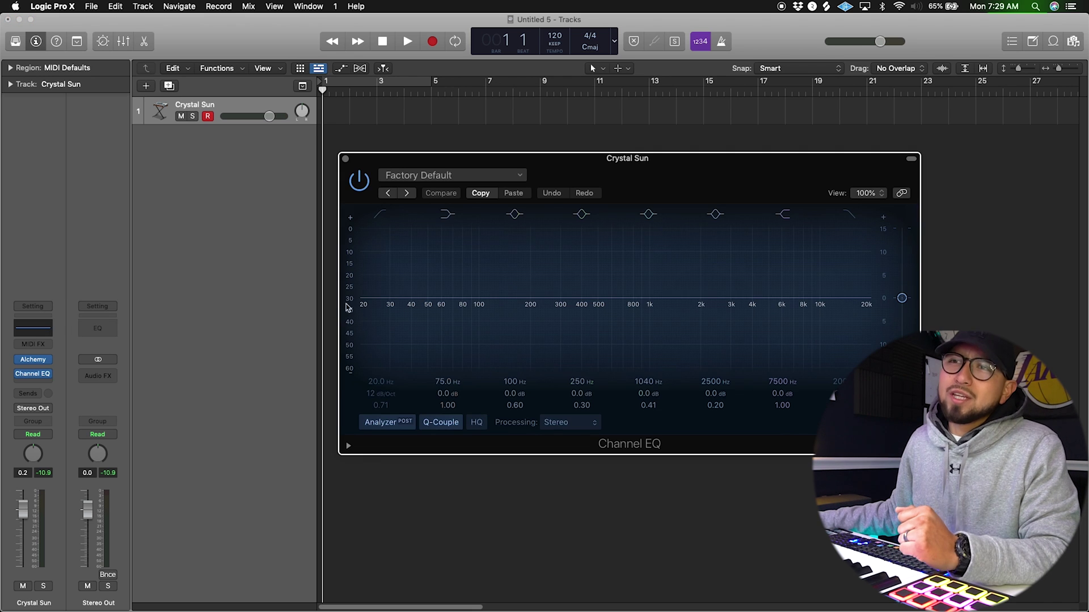
{"action": "left_click_drag", "start_coordinate": [346, 164], "coordinate": [309, 164]}
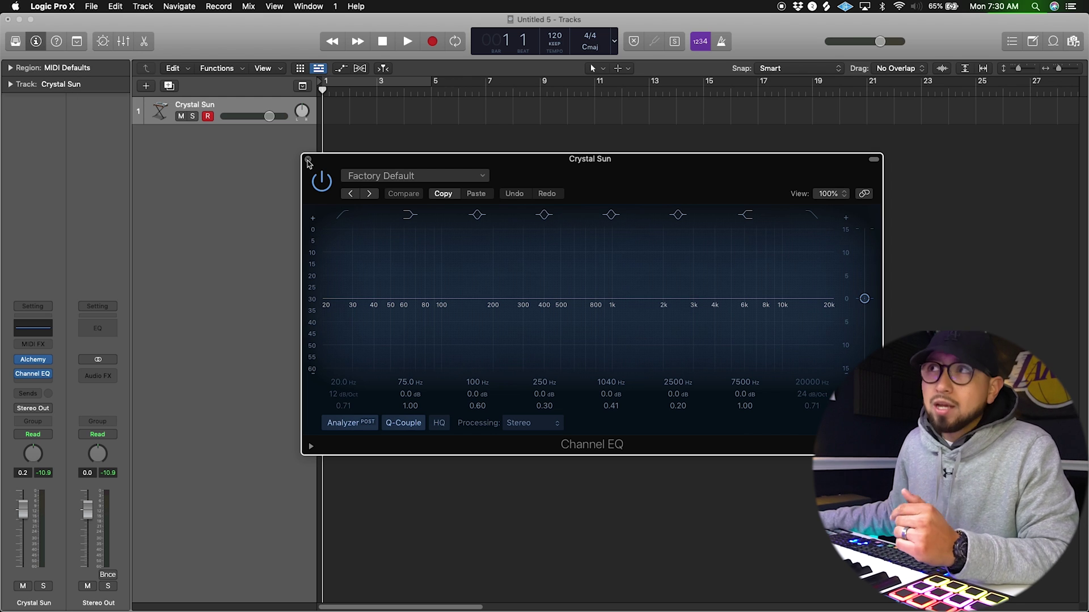
{"action": "left_click", "coordinate": [308, 160]}
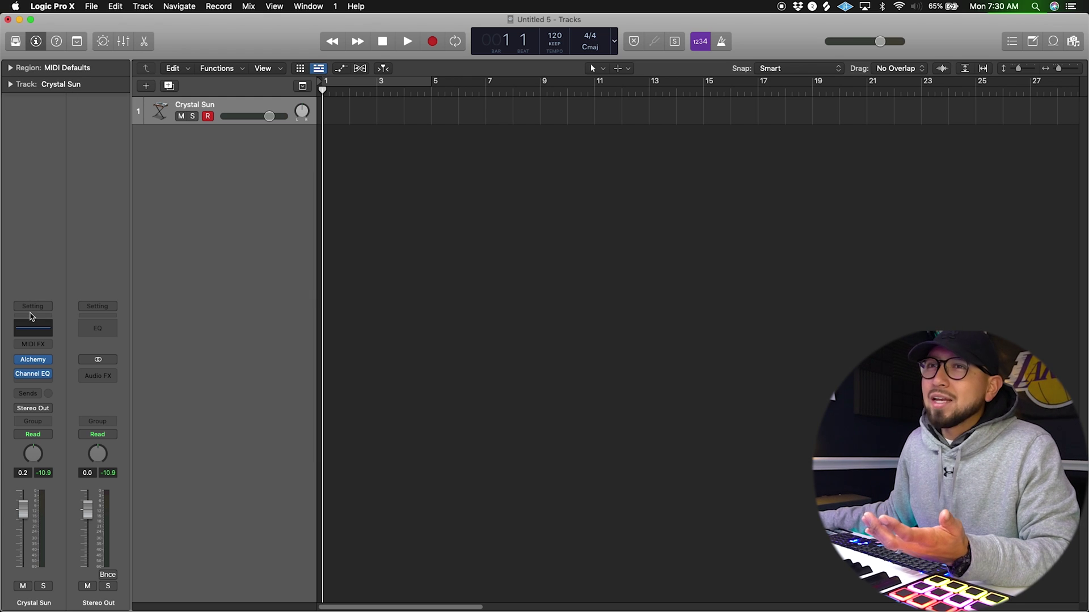
{"action": "left_click", "coordinate": [35, 330]}
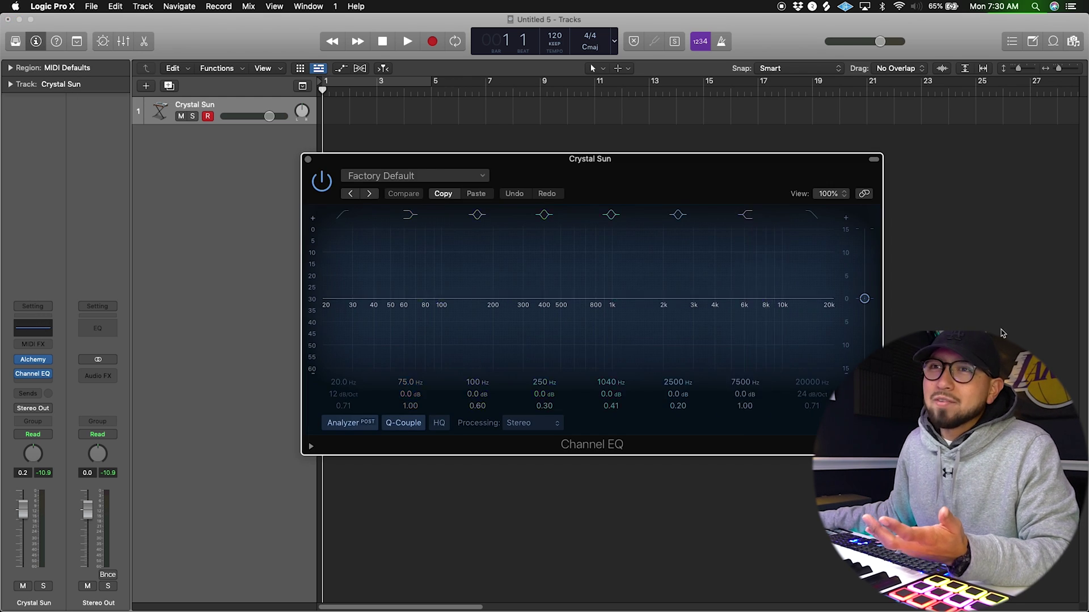
{"action": "left_click", "coordinate": [812, 215]}
{"action": "left_click_drag", "start_coordinate": [813, 299], "coordinate": [716, 312]}
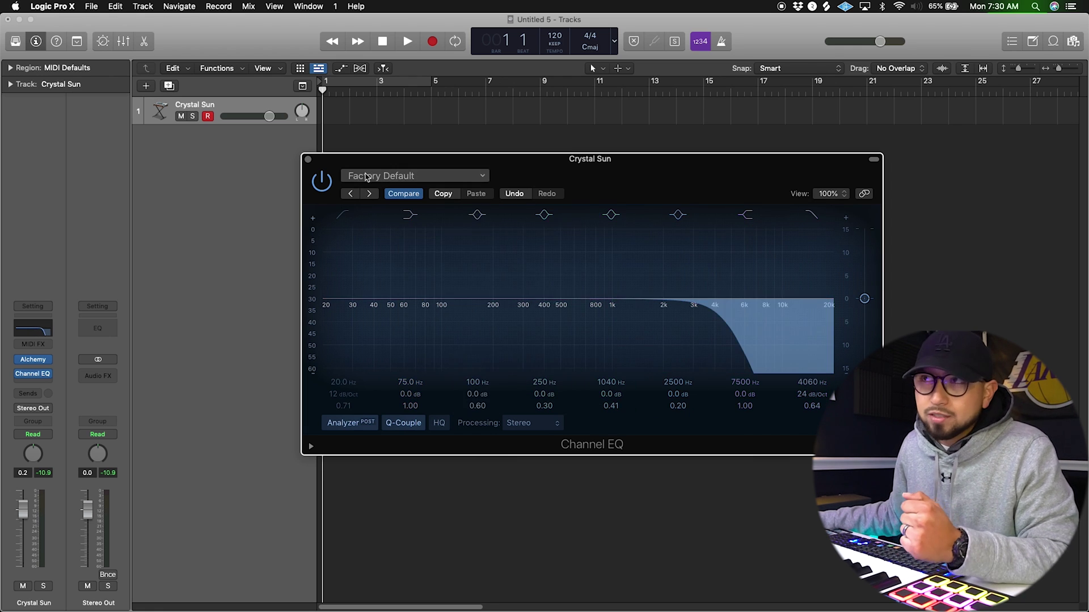
{"action": "left_click", "coordinate": [308, 160]}
{"action": "left_click", "coordinate": [32, 332]}
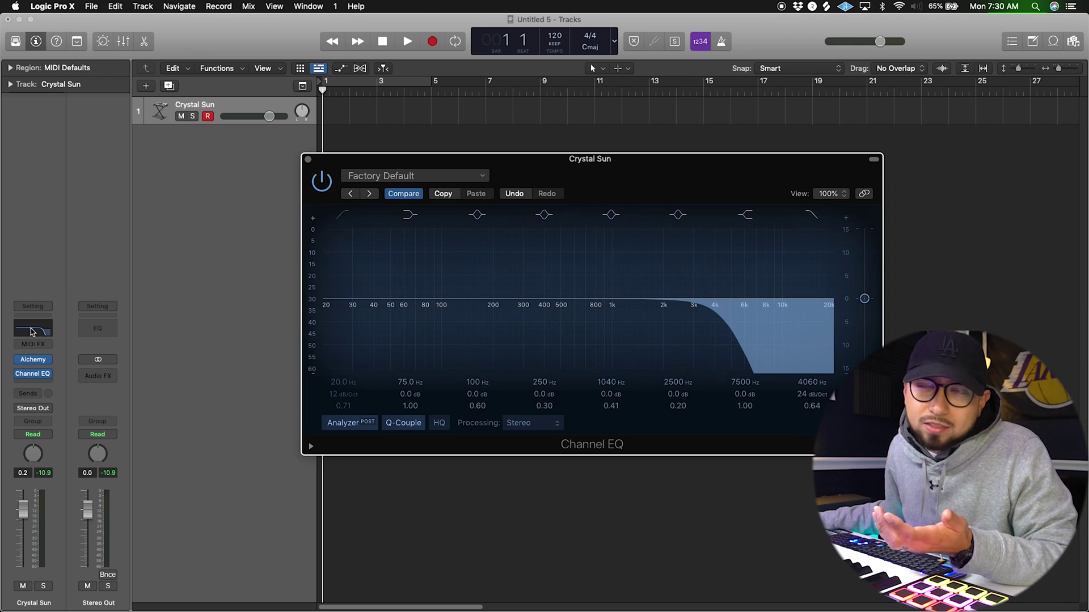
{"action": "left_click", "coordinate": [309, 160]}
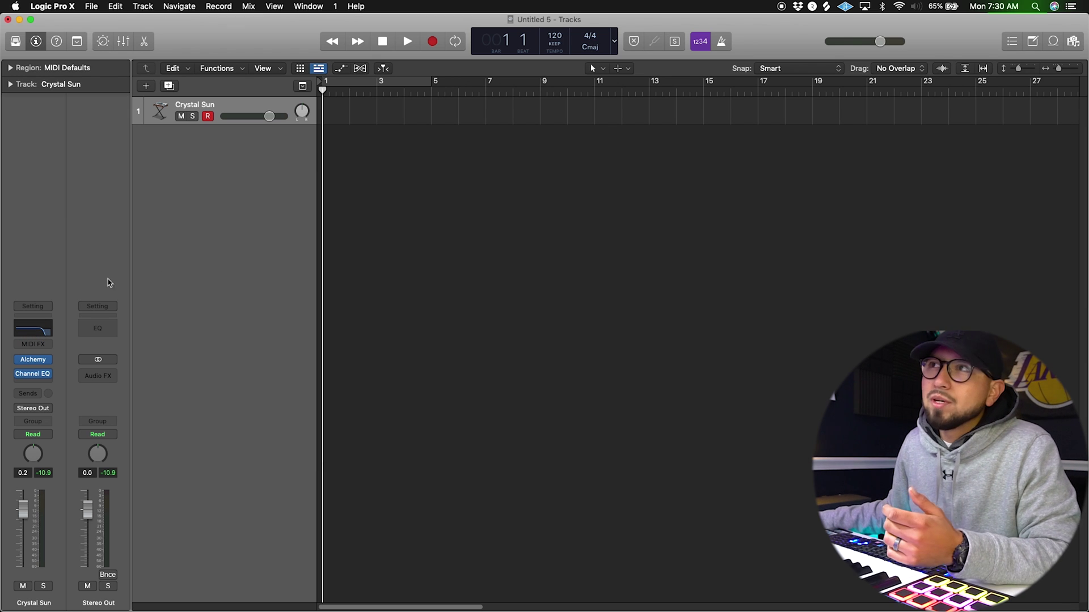
{"action": "left_click", "coordinate": [51, 374]}
{"action": "left_click", "coordinate": [56, 375]}
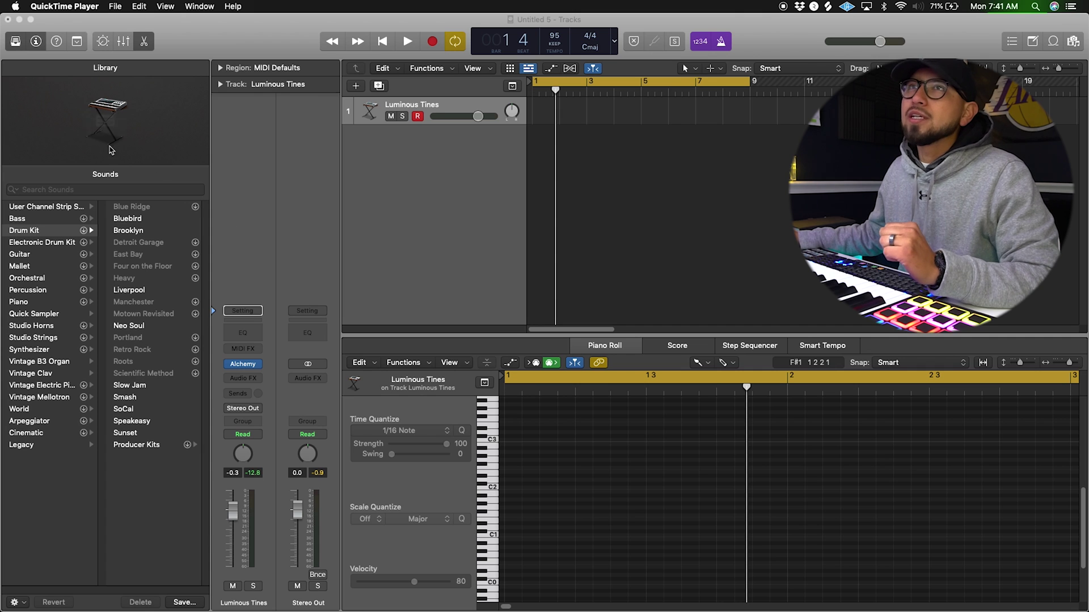
- Browse the Library's Piano, Studio Horns and Synthesizer sounds, then close the Library
{"action": "left_click", "coordinate": [16, 42]}
{"action": "left_click", "coordinate": [16, 42]}
{"action": "left_click", "coordinate": [16, 41]}
{"action": "left_click", "coordinate": [16, 41]}
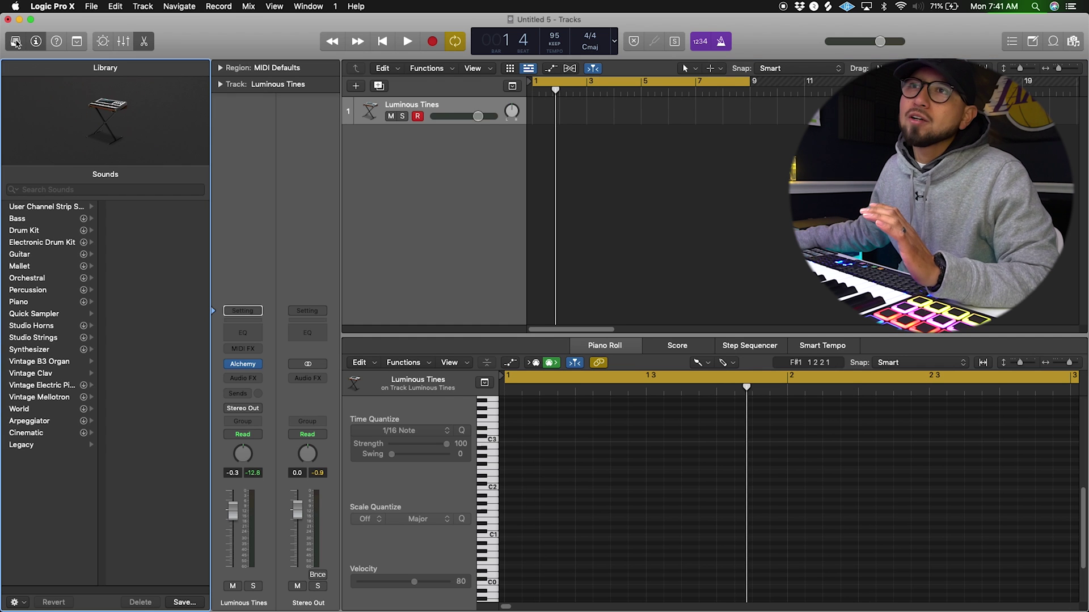
{"action": "left_click", "coordinate": [38, 303]}
{"action": "left_click", "coordinate": [39, 327]}
{"action": "left_click", "coordinate": [39, 350]}
{"action": "left_click", "coordinate": [16, 41]}
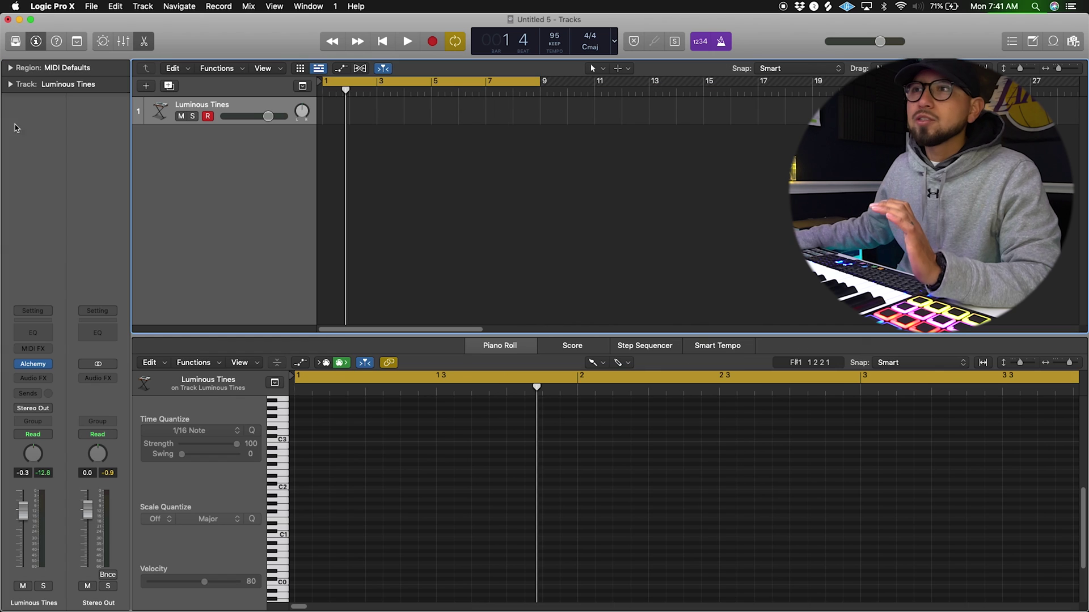
- Open Alchemy for Luminous Tines, dismiss the plug-in list unchanged, and close the window
{"action": "left_click", "coordinate": [35, 364]}
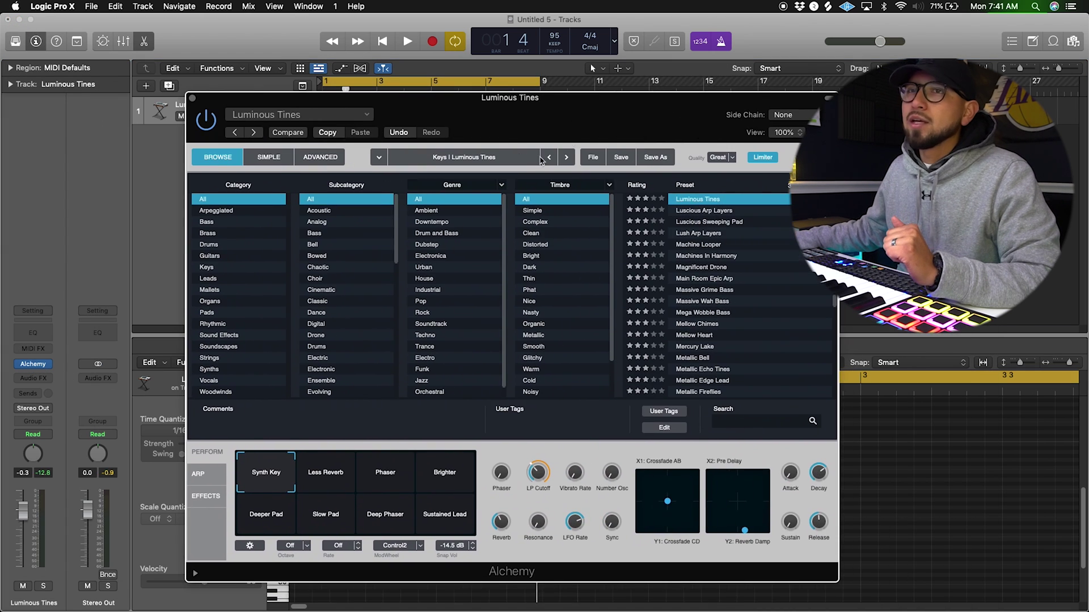
{"action": "left_click", "coordinate": [50, 366]}
{"action": "left_click", "coordinate": [49, 366]}
{"action": "left_click", "coordinate": [50, 366]}
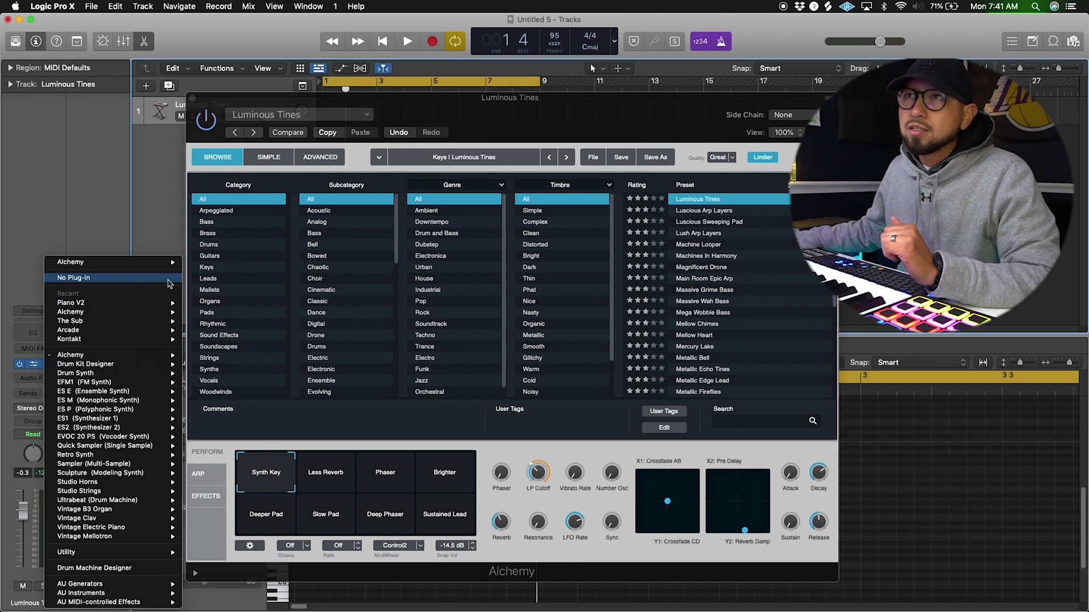
{"action": "left_click", "coordinate": [381, 234]}
{"action": "left_click_drag", "start_coordinate": [666, 124], "coordinate": [644, 105]}
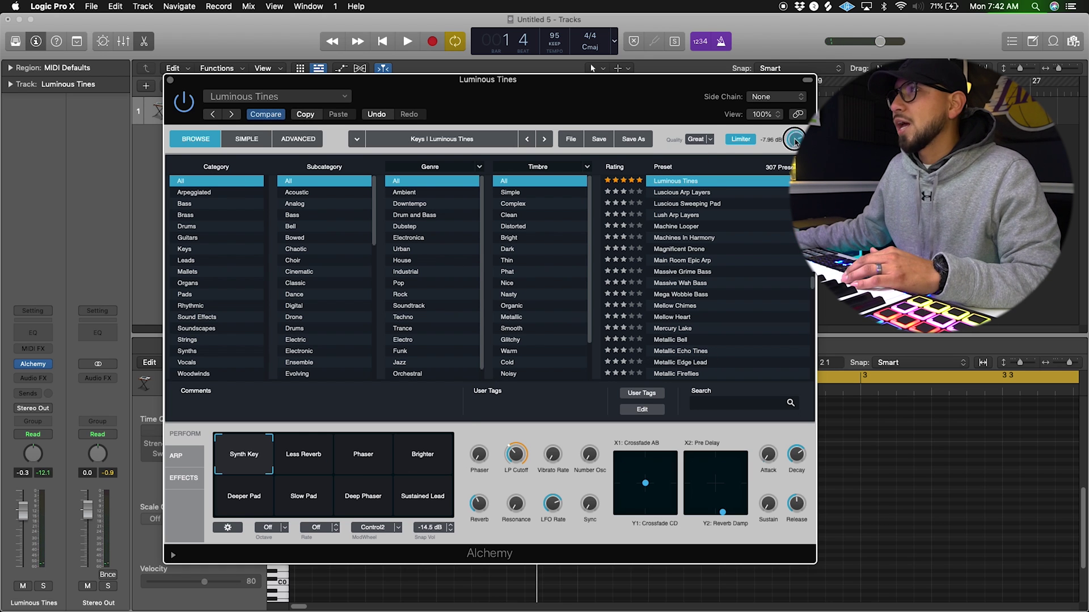
{"action": "left_click", "coordinate": [170, 83]}
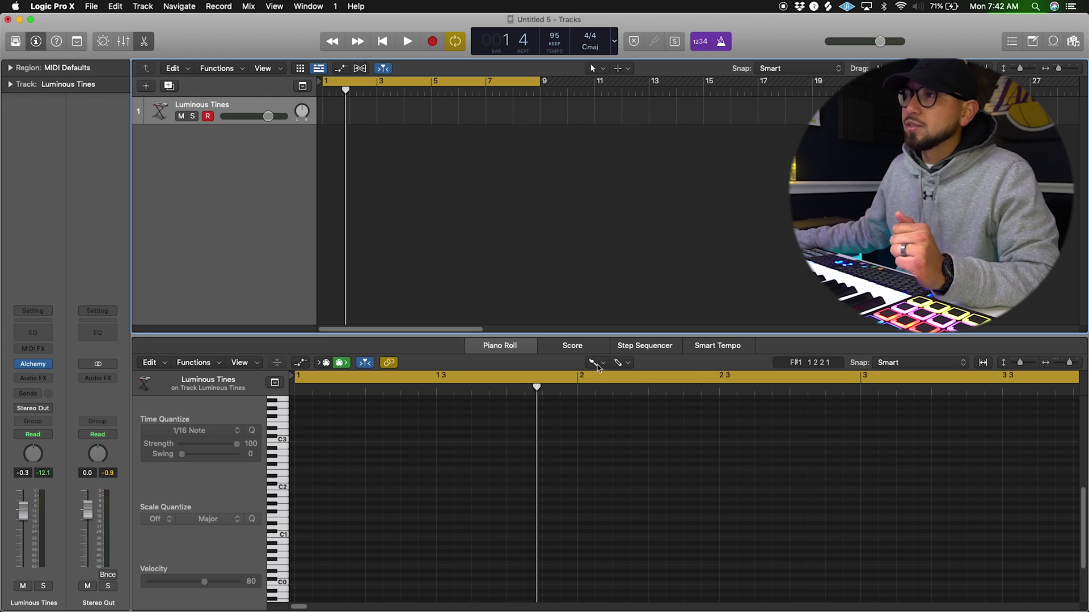
{"action": "left_click", "coordinate": [596, 364]}
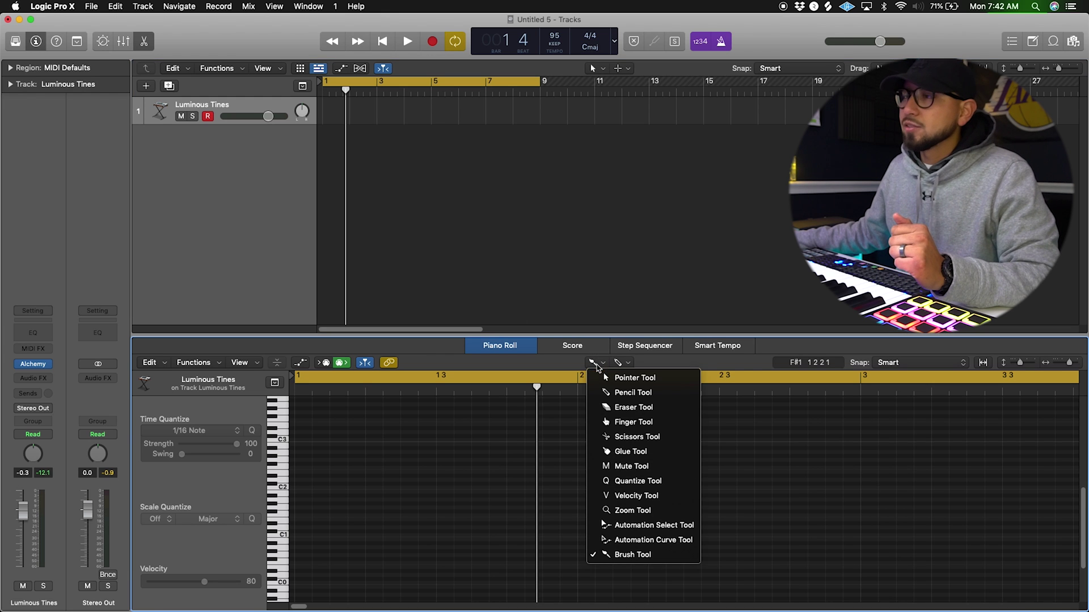
{"action": "left_click", "coordinate": [642, 554]}
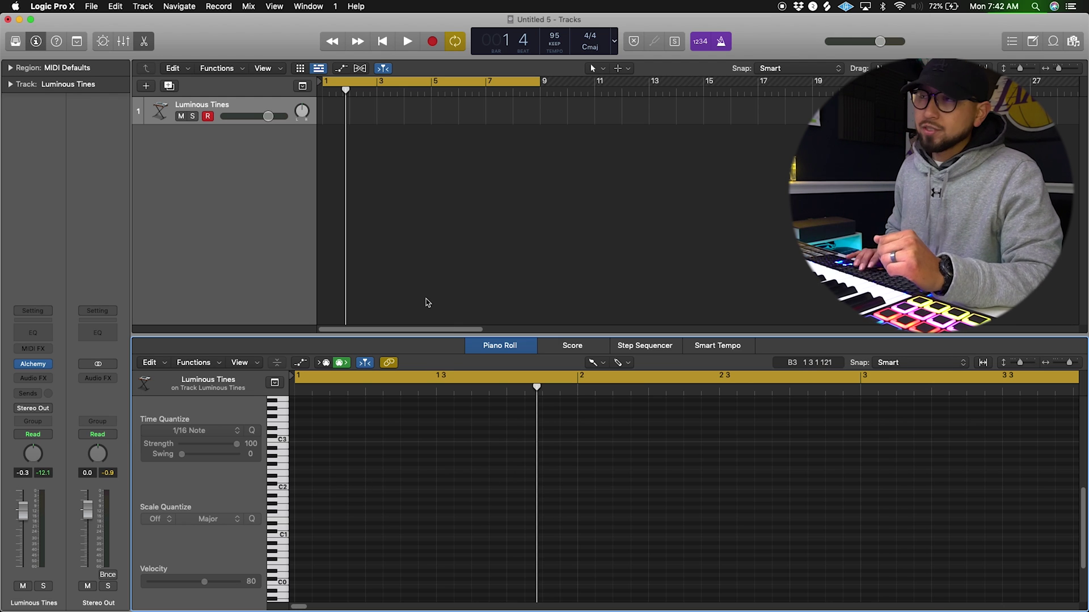
{"action": "key", "text": "p"}
{"action": "key", "text": "p"}
{"action": "key", "text": "p"}
{"action": "key", "text": "p"}
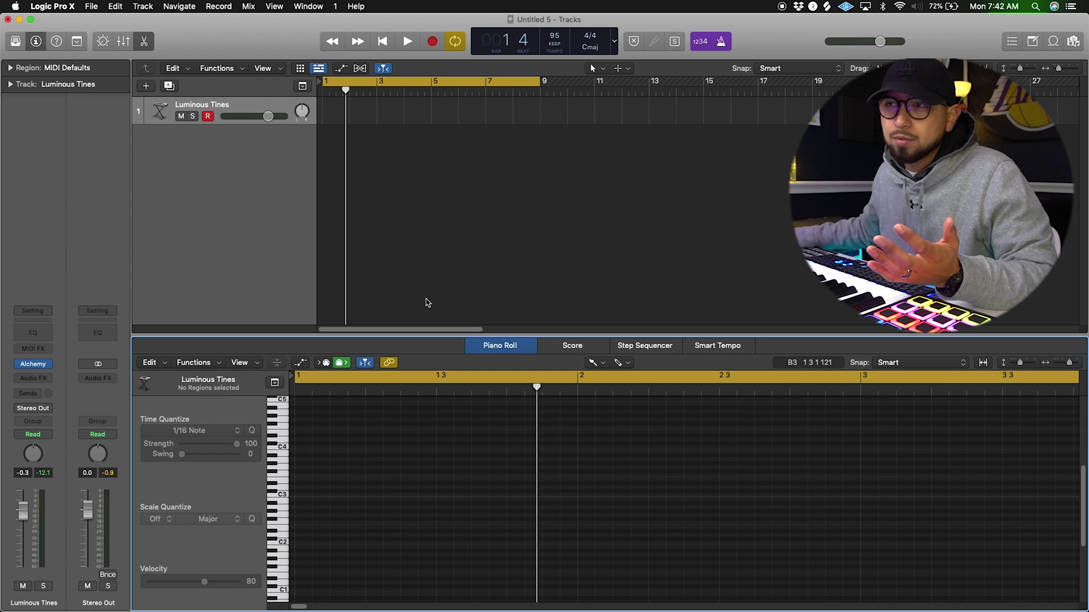
{"action": "left_click", "coordinate": [565, 349]}
{"action": "key", "text": "p"}
{"action": "left_click", "coordinate": [565, 350]}
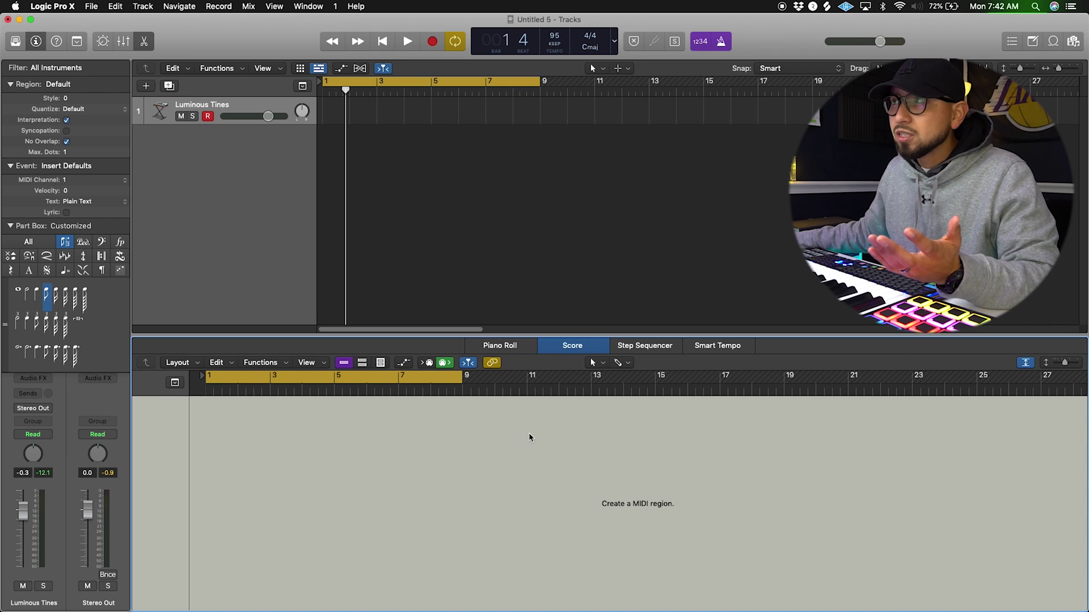
{"action": "left_click", "coordinate": [655, 352]}
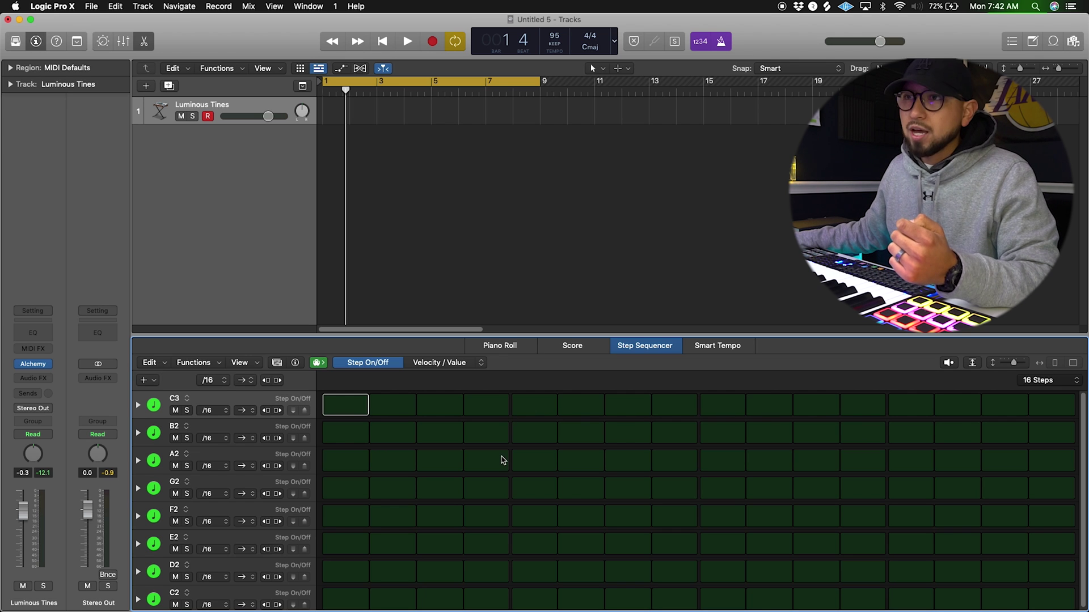
{"action": "left_click", "coordinate": [710, 345]}
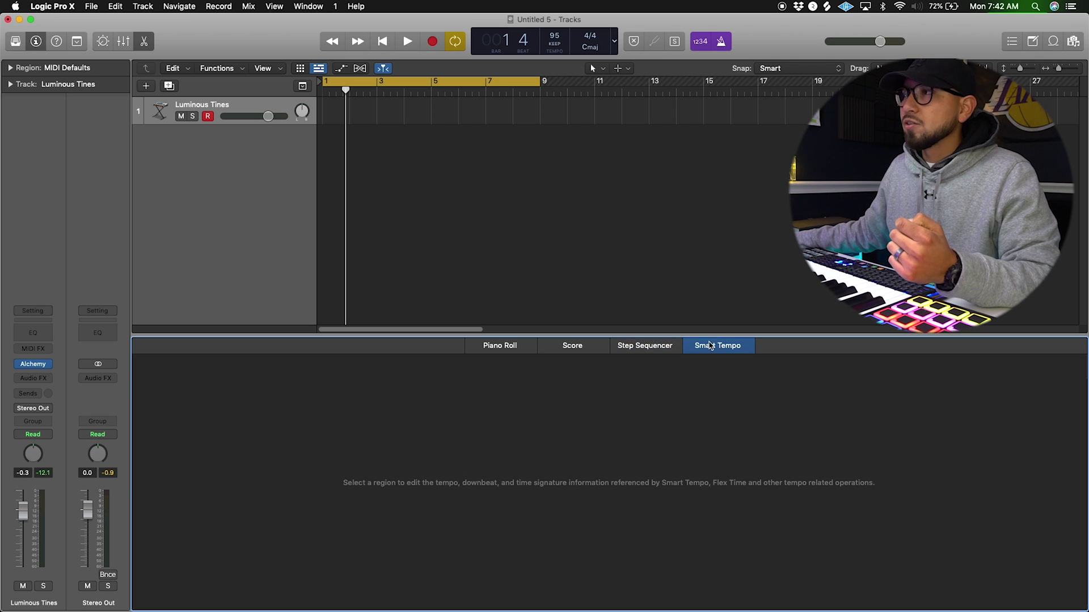
{"action": "left_click", "coordinate": [502, 348]}
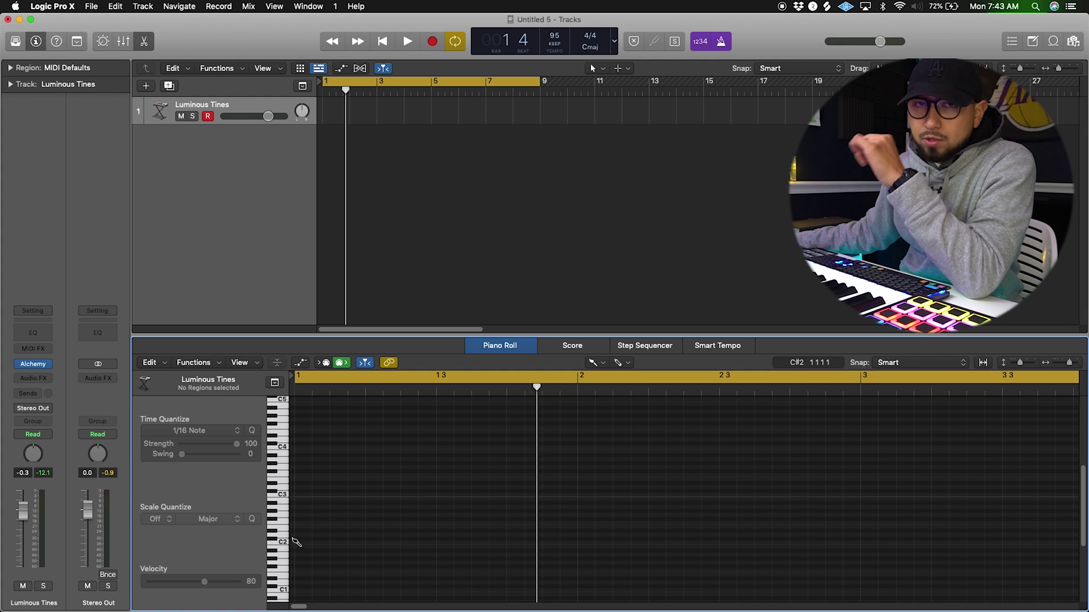
- Draw seven notes with the Pencil into a new Luminous Tines region and play them back
{"action": "left_click", "coordinate": [304, 567]}
{"action": "left_click", "coordinate": [319, 550]}
{"action": "left_click", "coordinate": [358, 519]}
{"action": "left_click", "coordinate": [320, 503]}
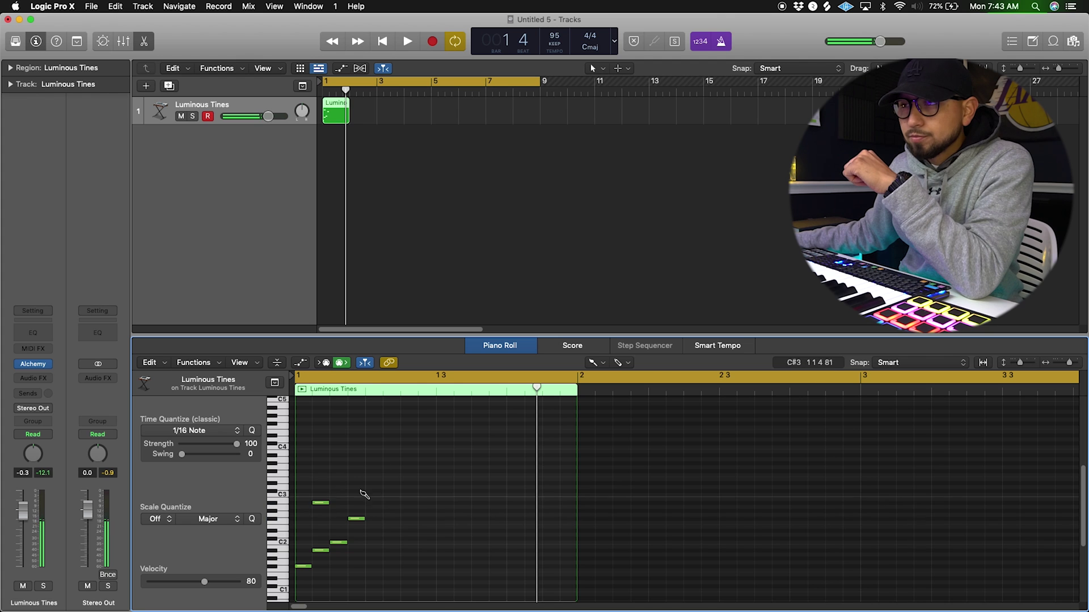
{"action": "left_click", "coordinate": [339, 456]}
{"action": "left_click", "coordinate": [354, 436]}
{"action": "left_click", "coordinate": [392, 443]}
{"action": "key", "text": "space"}
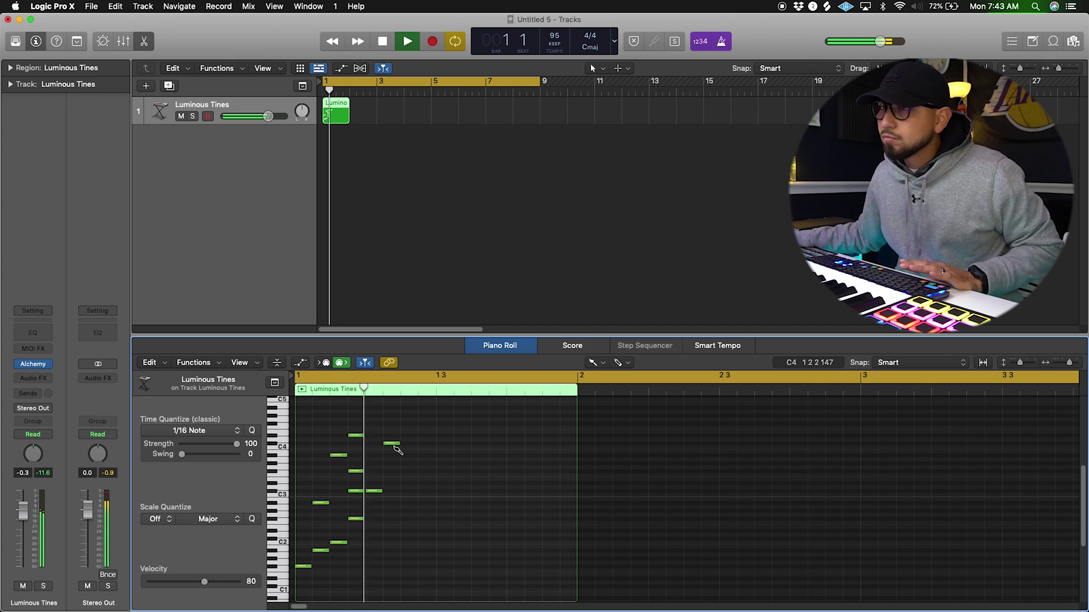
{"action": "key", "text": "space"}
- Move a note, raise D4 to E4, delete it, and erase the five upper notes
{"action": "left_click_drag", "start_coordinate": [392, 443], "coordinate": [359, 433]}
{"action": "left_click", "coordinate": [349, 437]}
{"action": "left_click", "coordinate": [375, 433]}
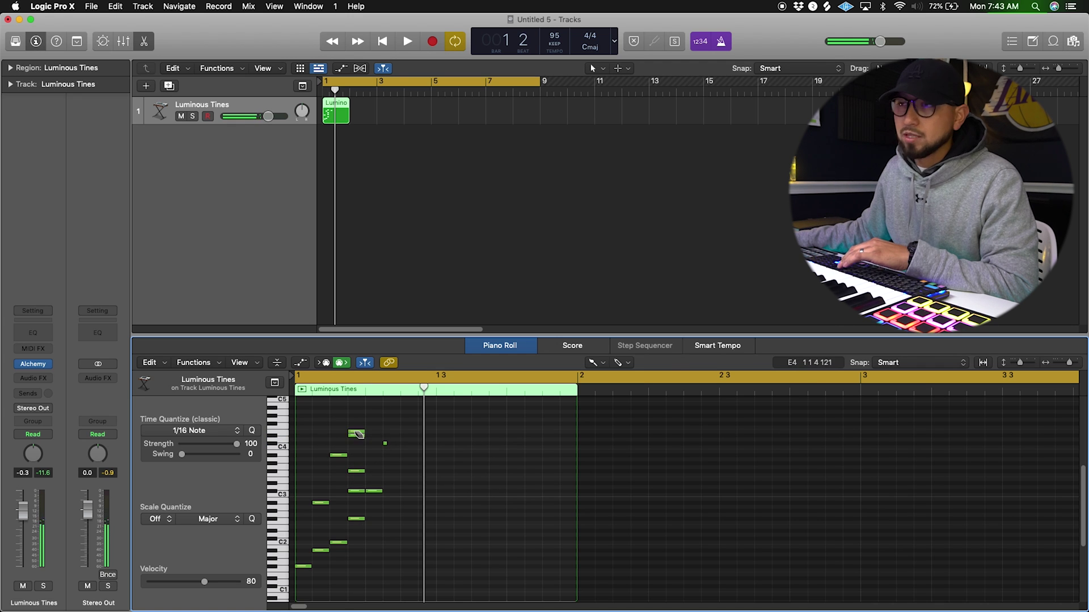
{"action": "left_click_drag", "start_coordinate": [359, 437], "coordinate": [360, 437]}
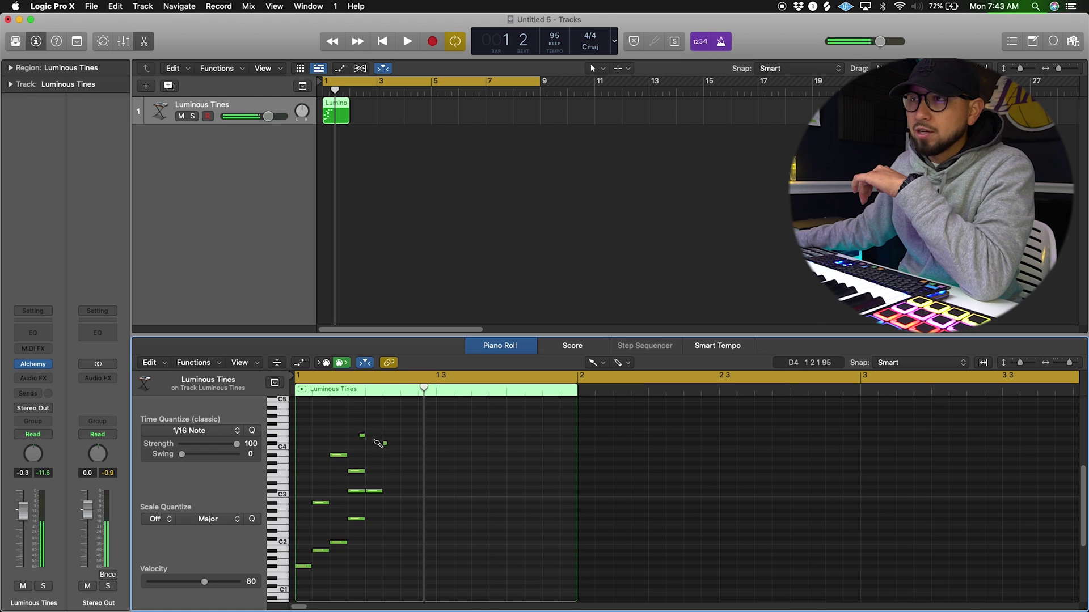
{"action": "key", "text": "Delete"}
{"action": "mouse_move", "coordinate": [338, 454]}
{"action": "left_mouse_down"}
{"action": "mouse_move", "coordinate": [371, 499]}
{"action": "mouse_move", "coordinate": [326, 492]}
{"action": "mouse_move", "coordinate": [366, 513]}
{"action": "mouse_move", "coordinate": [324, 504]}
{"action": "mouse_move", "coordinate": [336, 533]}
{"action": "mouse_move", "coordinate": [306, 572]}
{"action": "mouse_move", "coordinate": [335, 554]}
{"action": "left_mouse_up"}
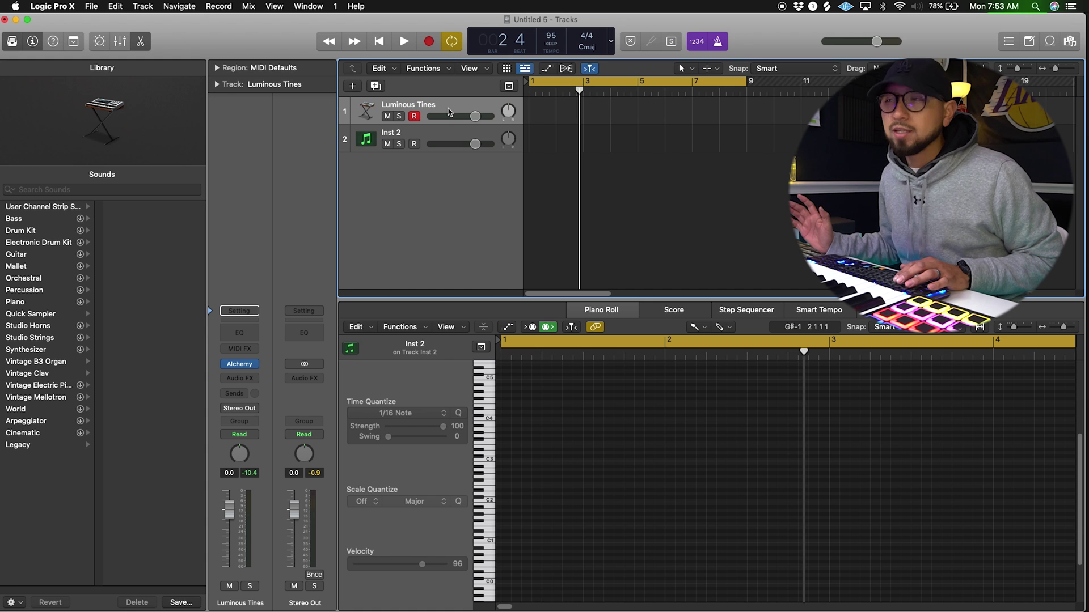
- Record a keyboard part over bars 1–4, play it back, and start a new take
{"action": "key", "text": "r"}
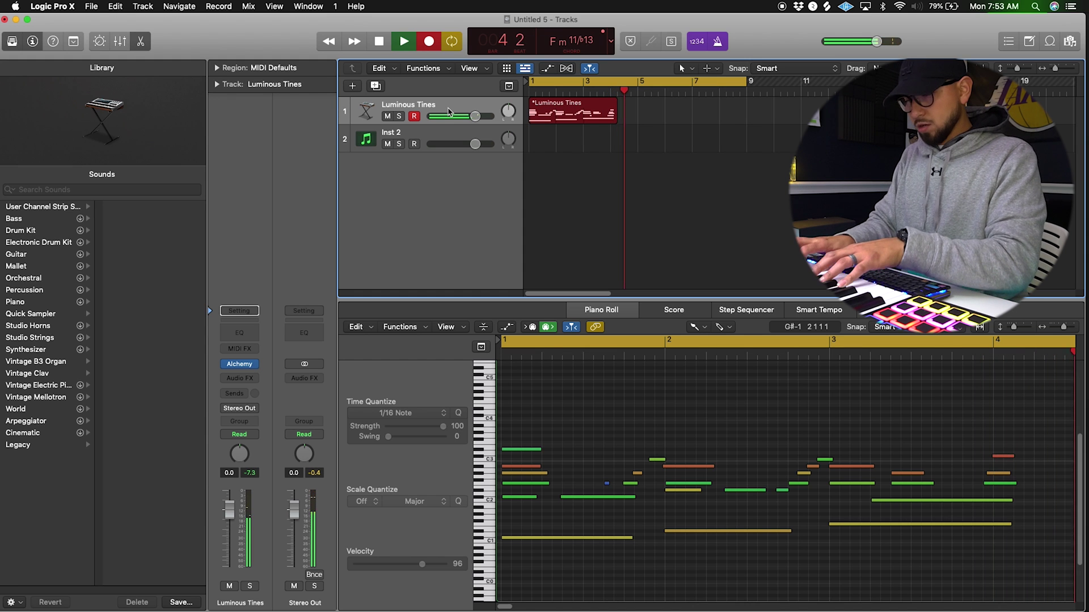
{"action": "key", "text": "space"}
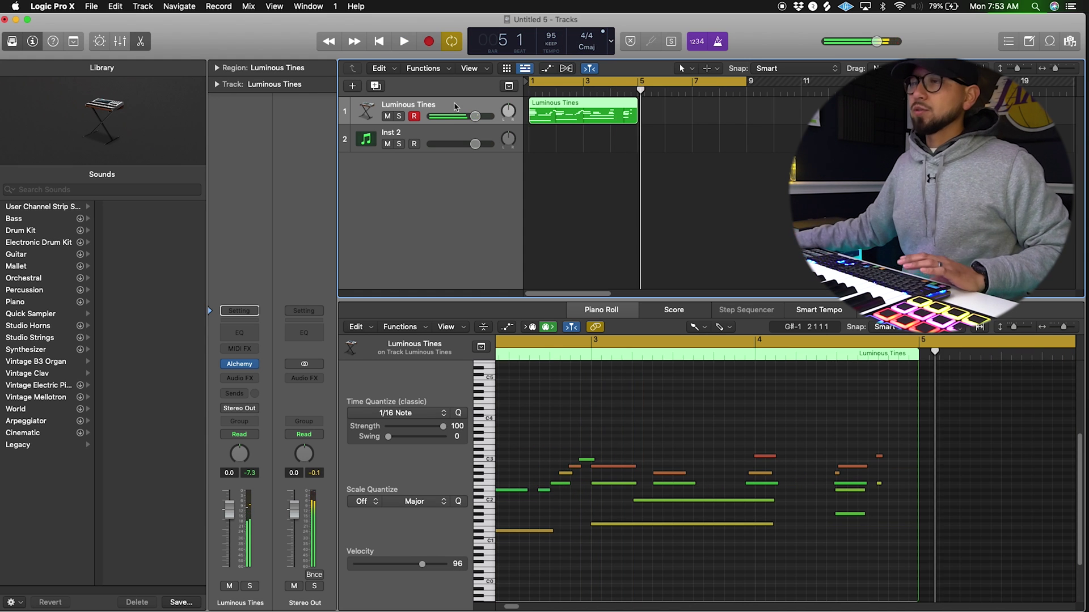
{"action": "key", "text": "space"}
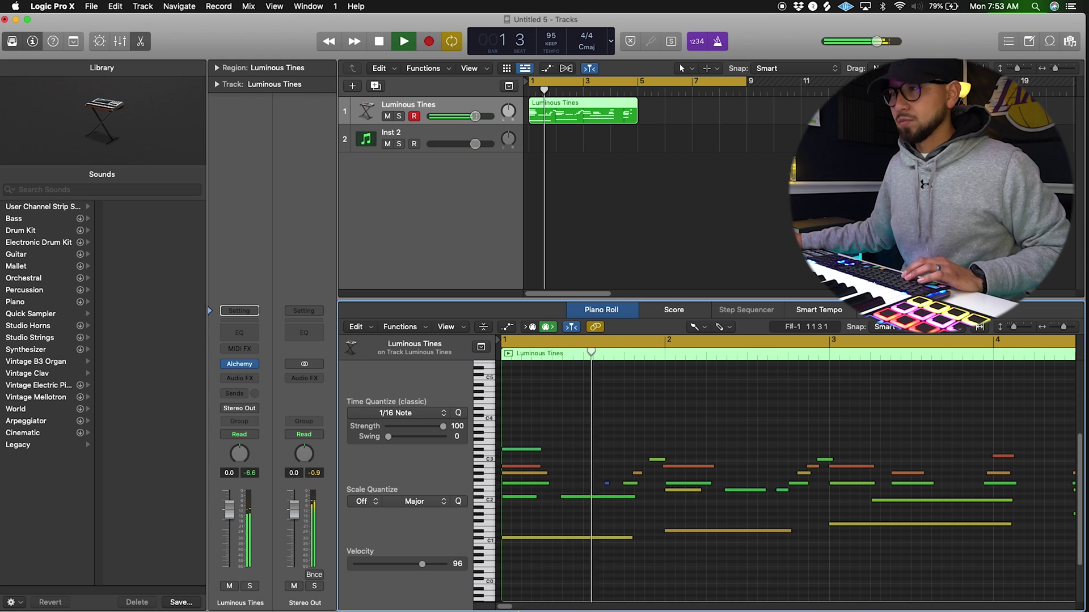
{"action": "mouse_move", "coordinate": [510, 595]}
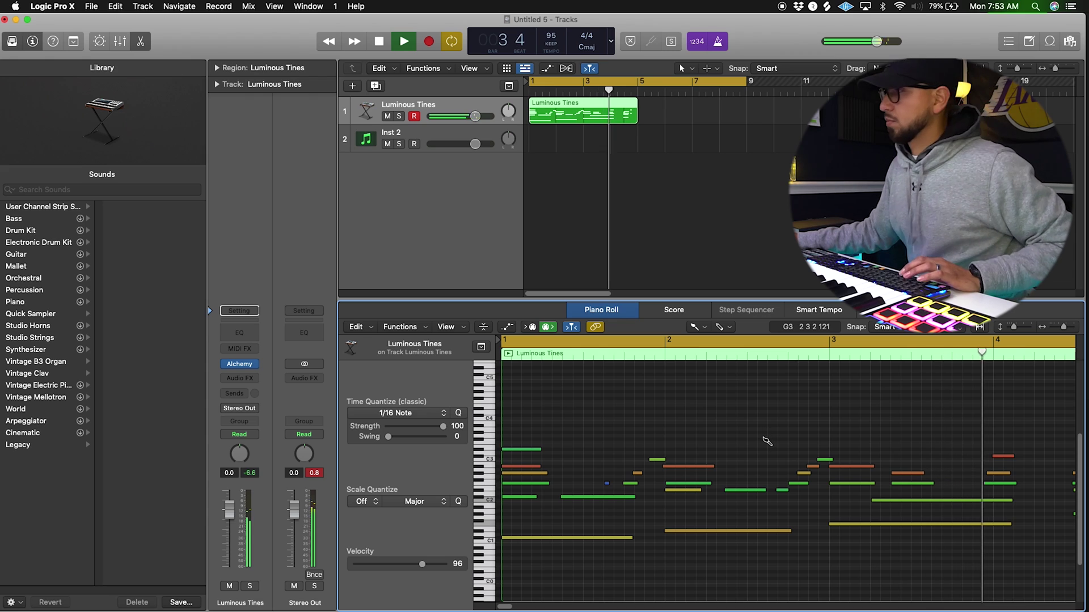
{"action": "key", "text": "r"}
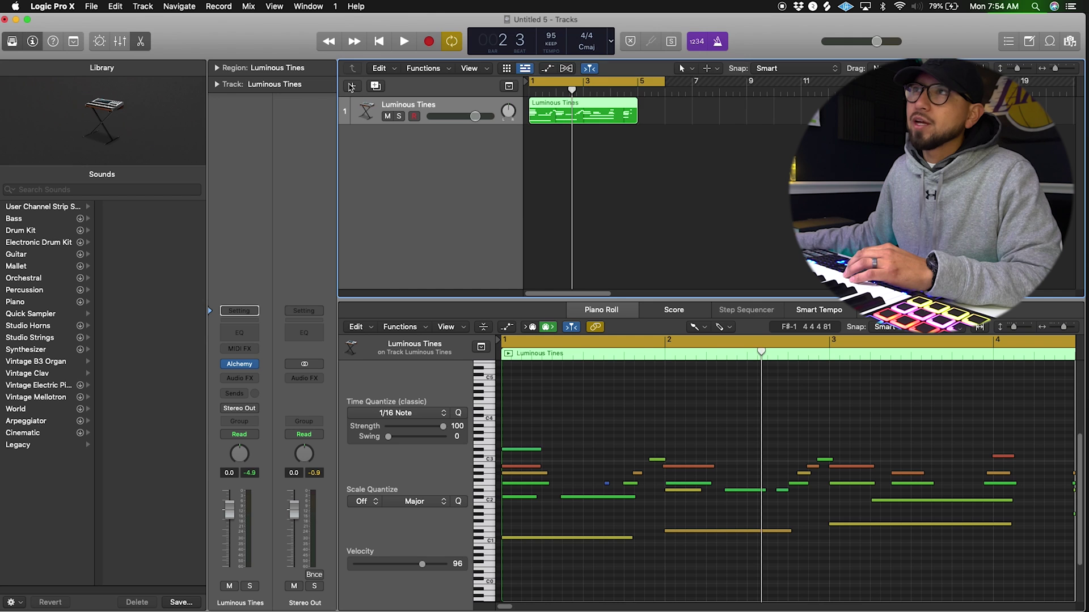
- Create a new software instrument track, Inst 2, then play the project back briefly
{"action": "left_click", "coordinate": [351, 87]}
{"action": "left_click", "coordinate": [713, 199]}
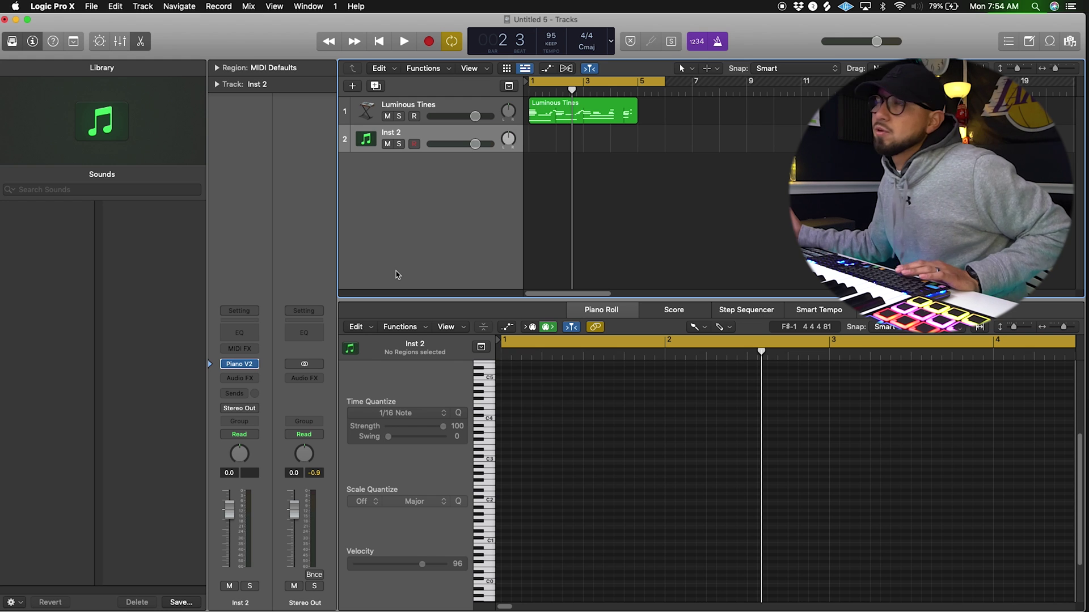
{"action": "key", "text": "space"}
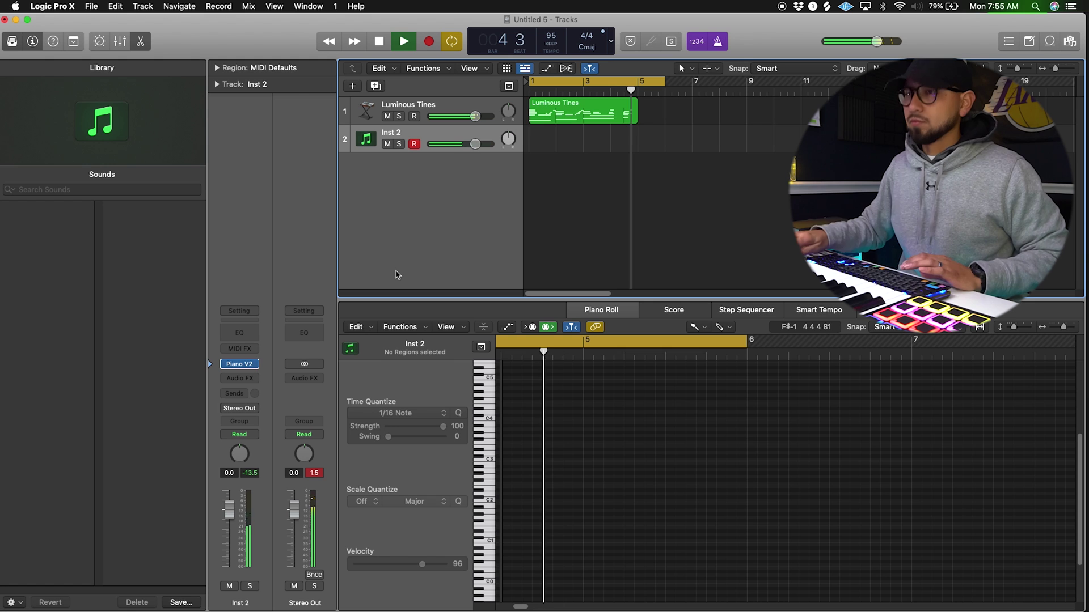
{"action": "key", "text": "space"}
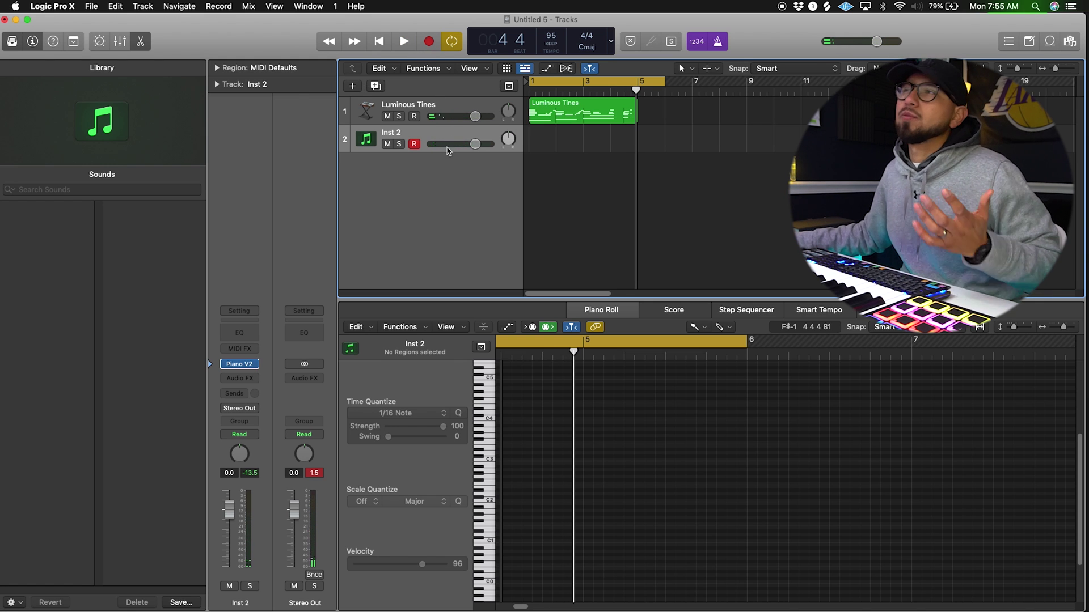
- Add instrument tracks Inst 3, 4 and 5, and load the Electronic Drum Kit 'Big Room' onto Inst 5
{"action": "left_click", "coordinate": [555, 116]}
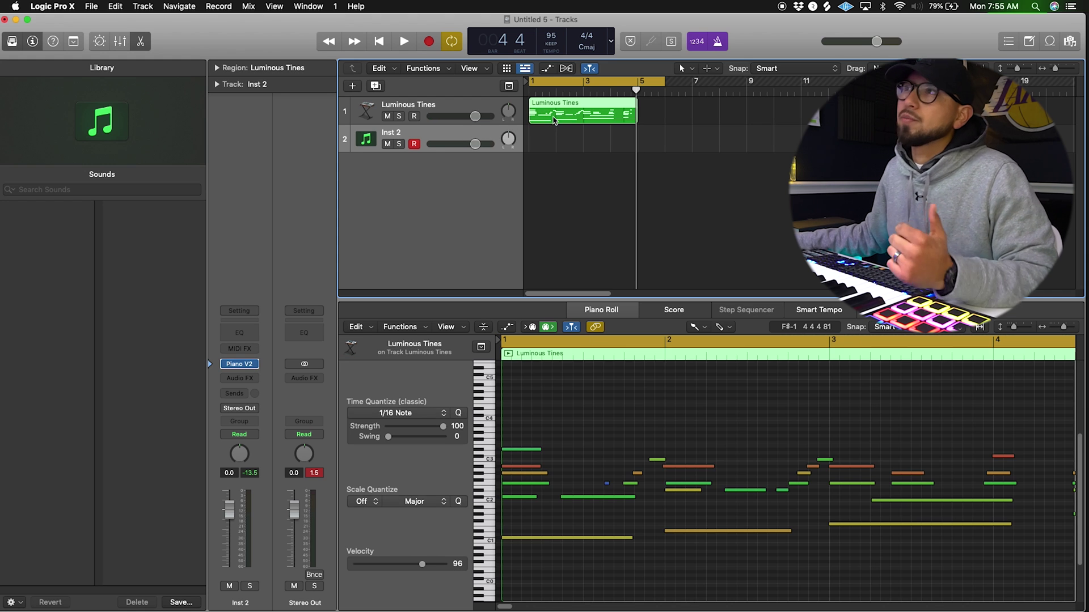
{"action": "double_click", "coordinate": [430, 173]}
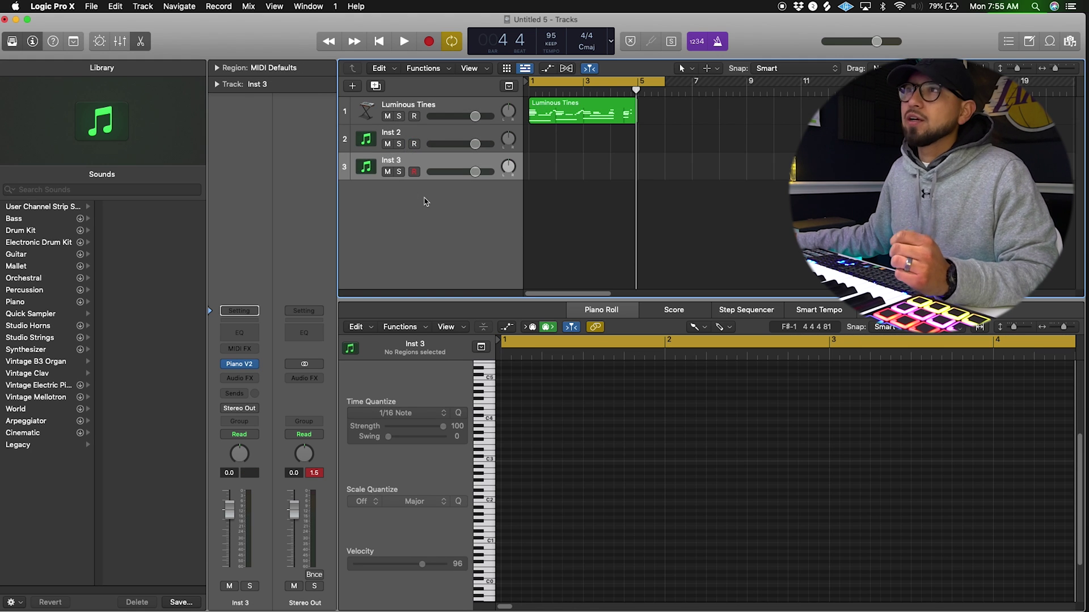
{"action": "double_click", "coordinate": [426, 202]}
{"action": "double_click", "coordinate": [417, 225]}
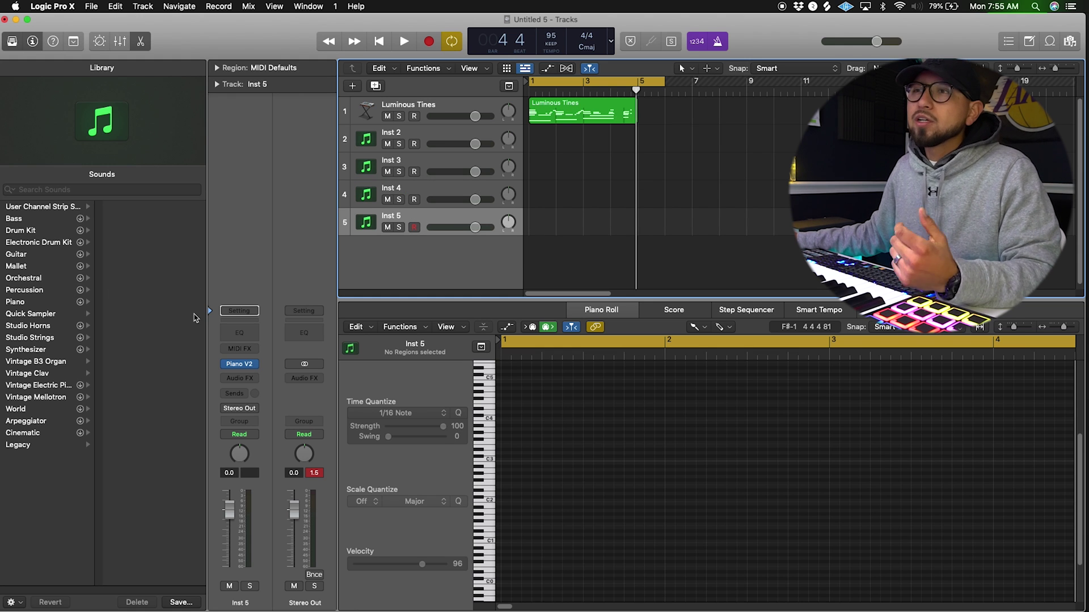
{"action": "left_click", "coordinate": [39, 244]}
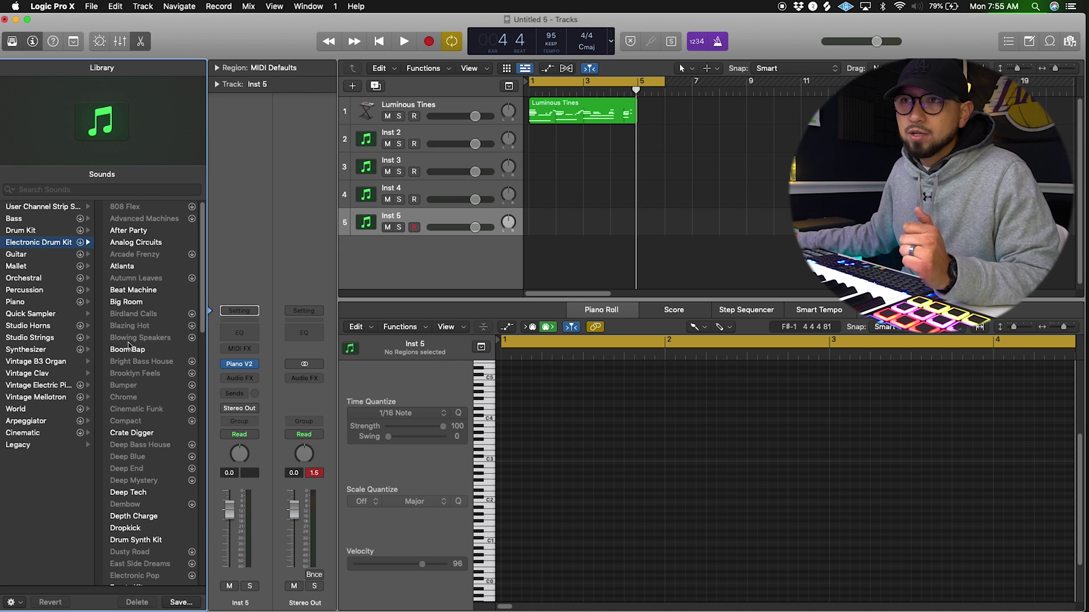
{"action": "left_click", "coordinate": [126, 302]}
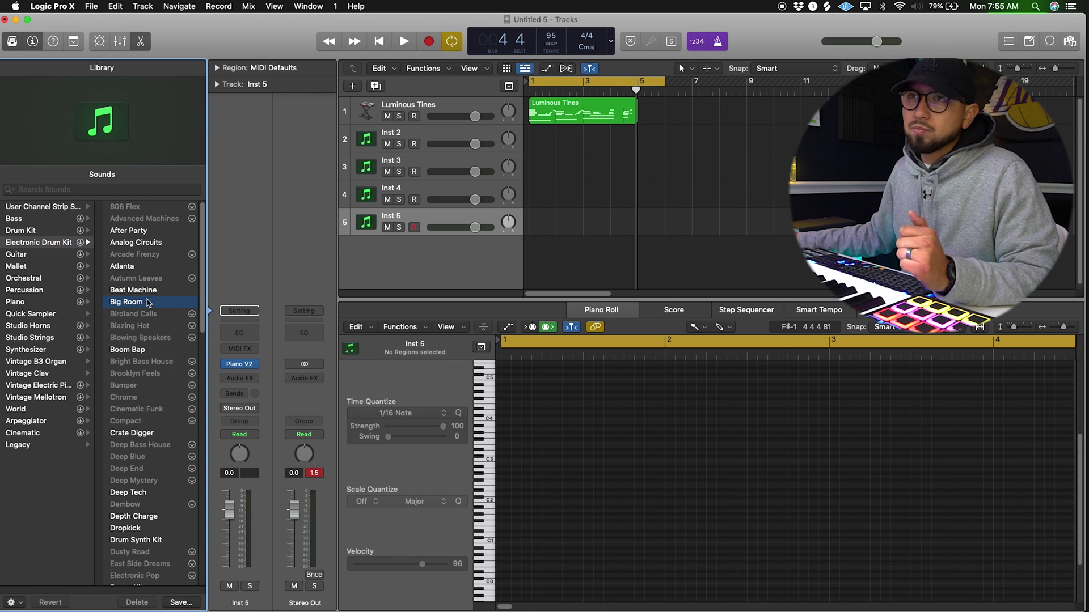